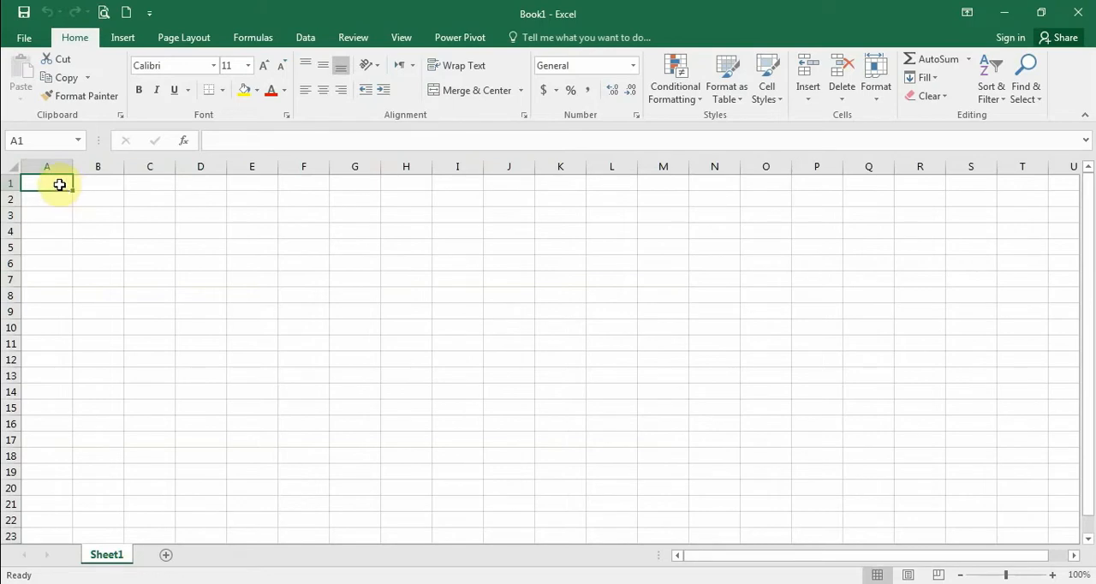
Step: Select cell B3, select the range A1:C1, and return the selection to cell B3
click(101, 214)
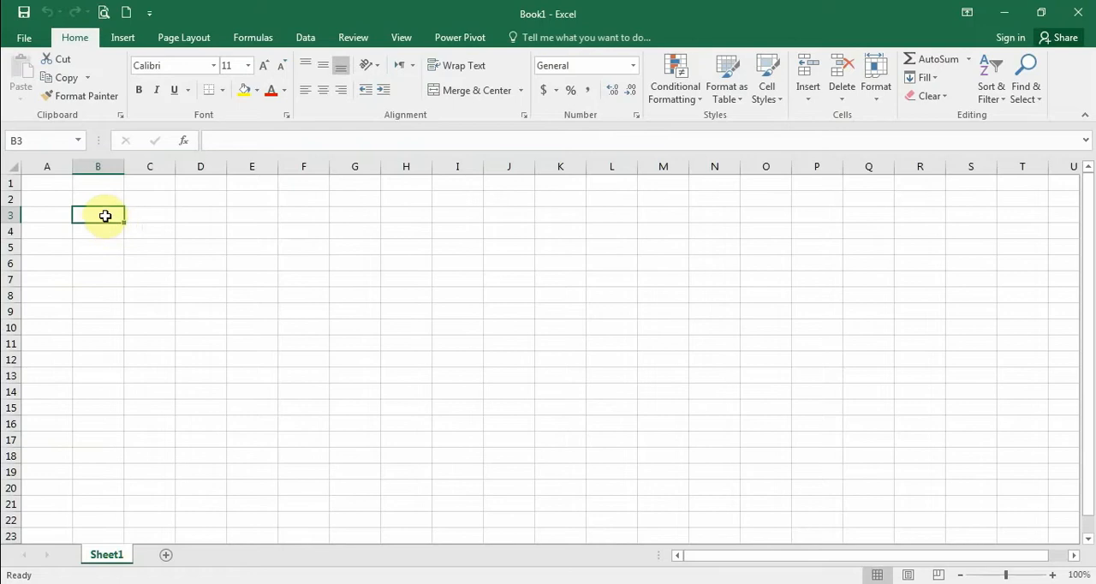
drag(56, 183, 132, 185)
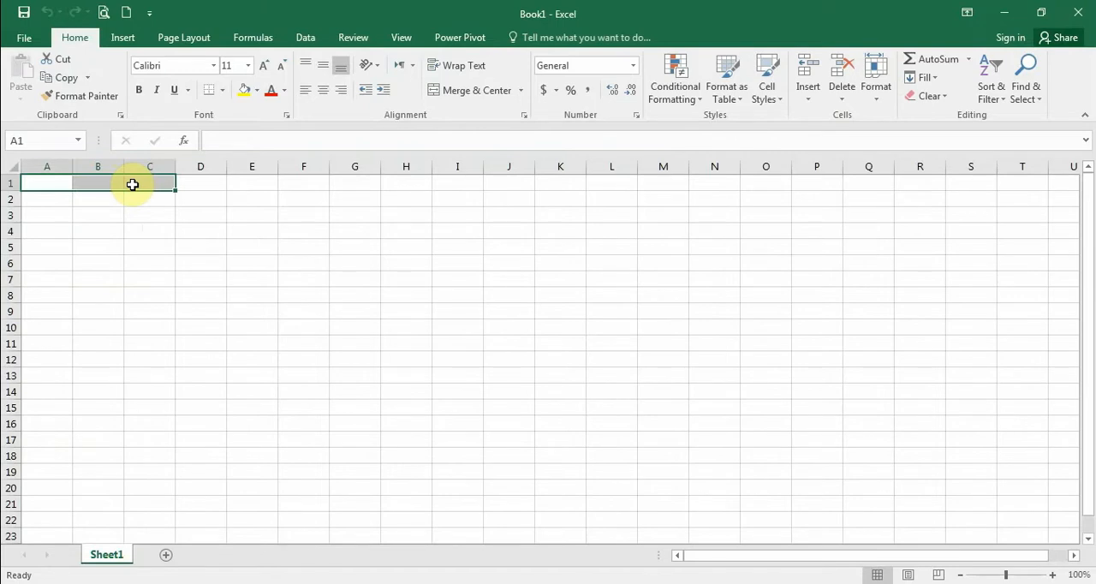
click(102, 217)
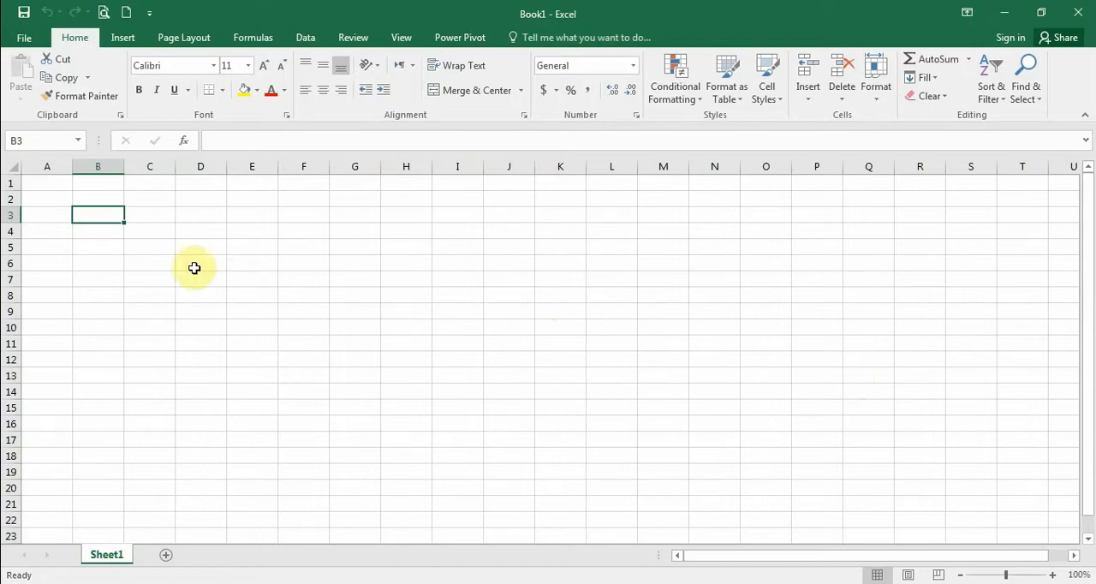
click(96, 217)
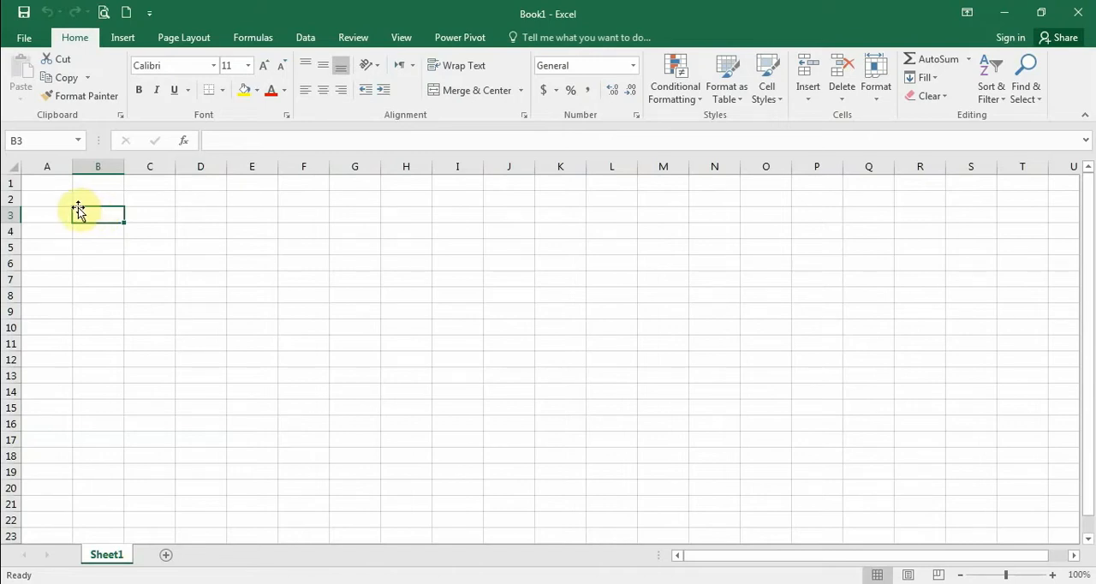
Step: Move the active cell across row 3 to D3, back to B3, and down column B to B6
key(Right)
key(Right)
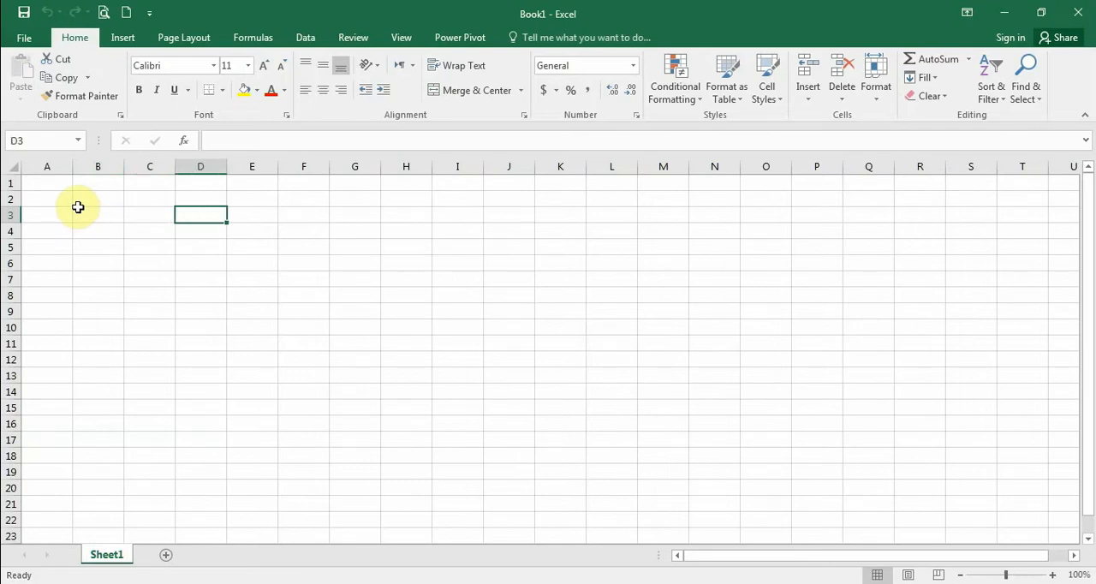
key(Left)
key(Left)
key(Down)
key(Down)
key(Down)
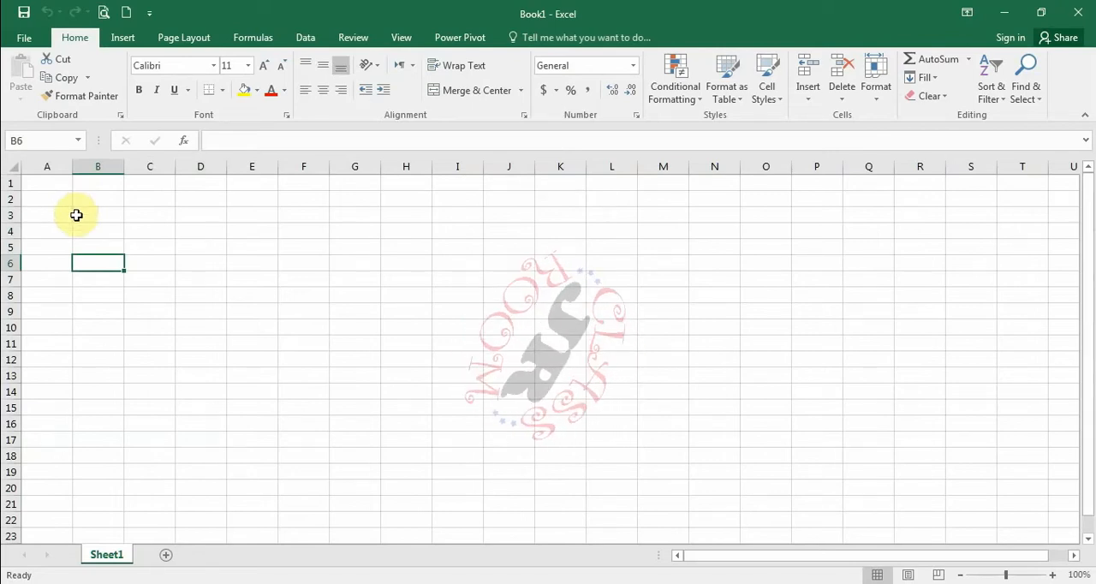
Step: Make B3 the active cell again and move along row 3 to F3
click(86, 217)
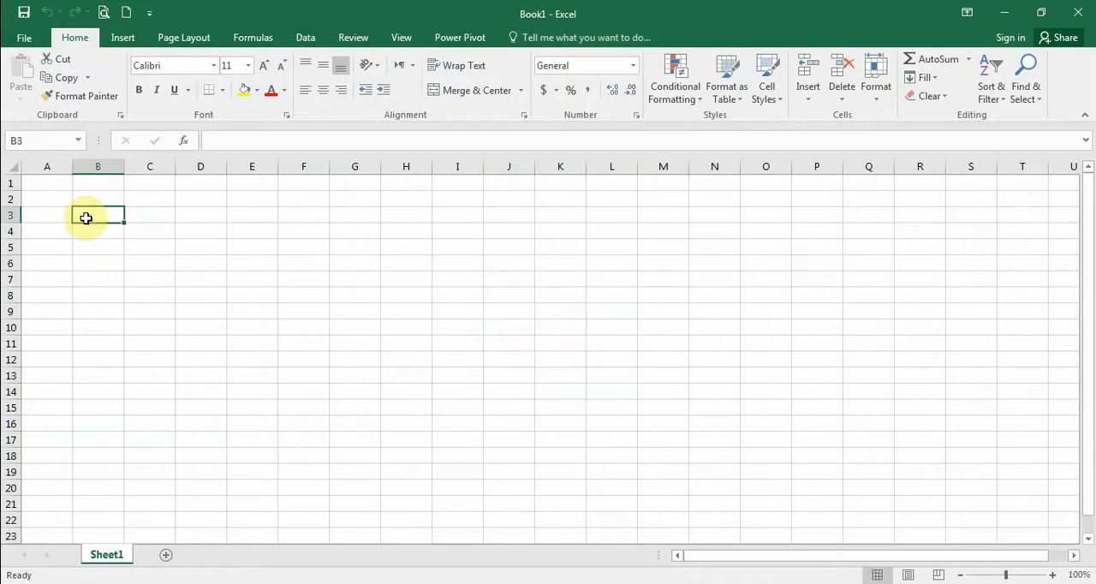
key(Right)
key(Right)
key(Right)
key(Right)
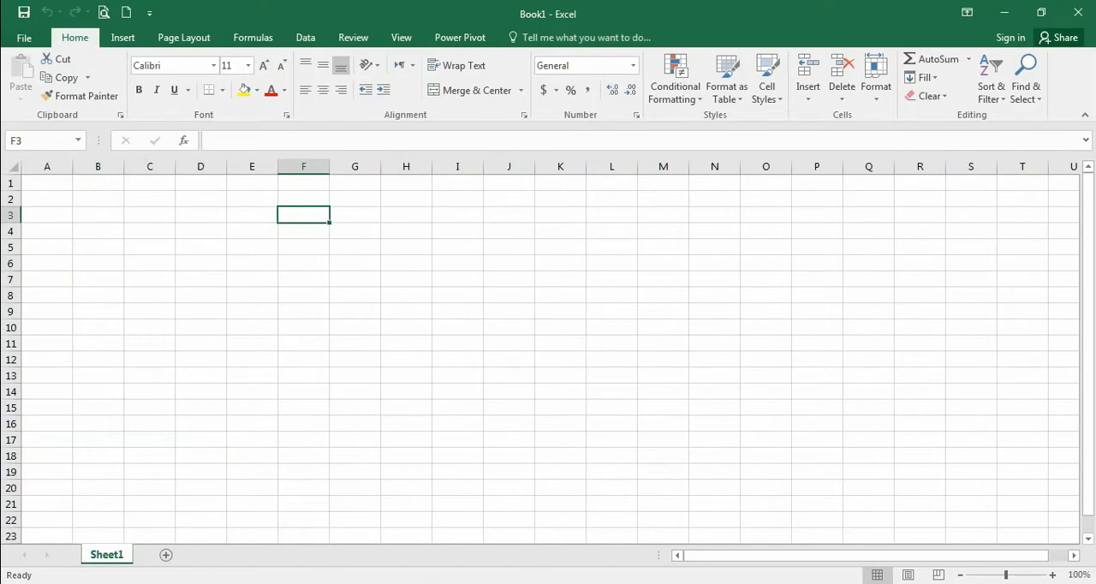
Step: Switch to the On-Screen Keyboard, use it to move the active cell from F3 to D1, and close it
key(alt+Tab)
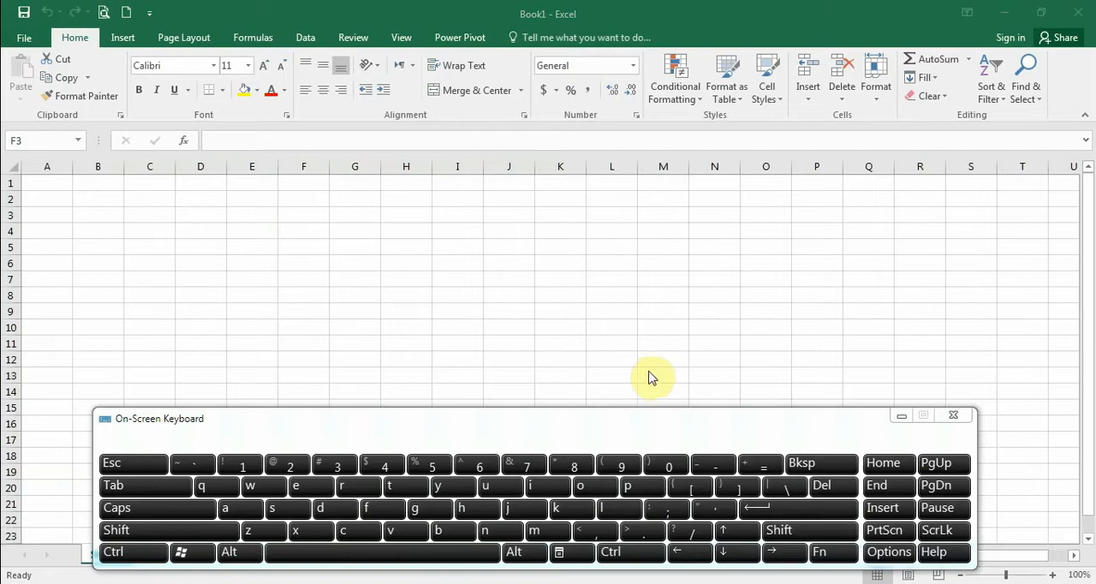
click(302, 216)
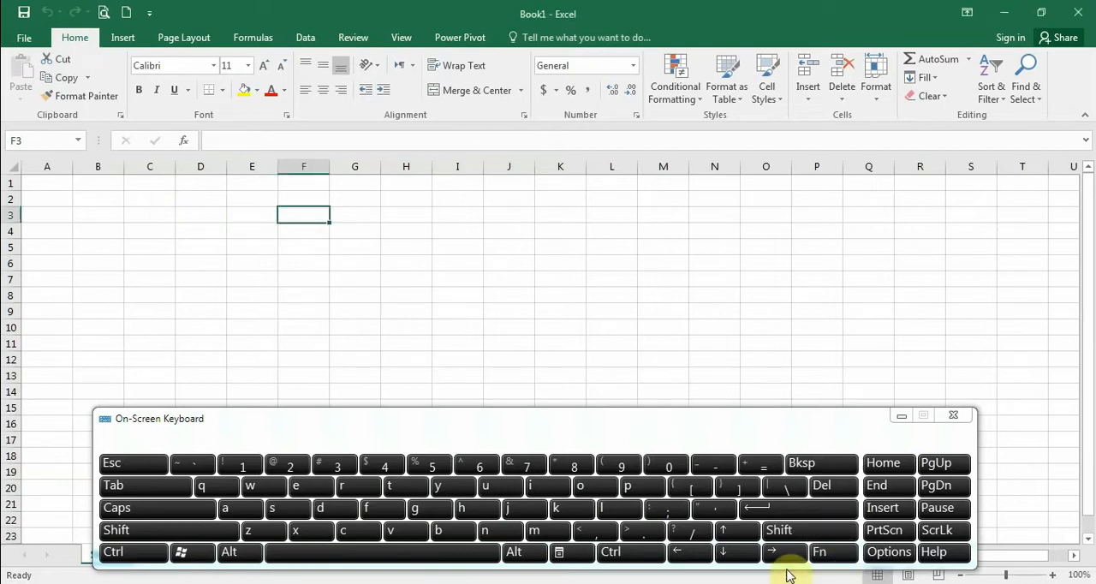
click(695, 555)
click(697, 558)
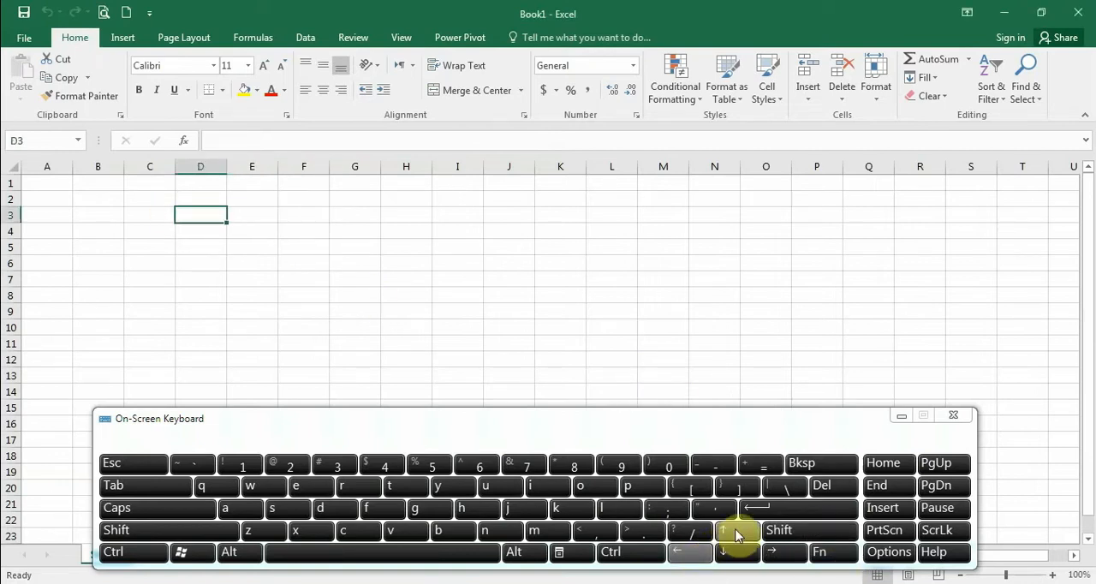
click(736, 533)
click(737, 532)
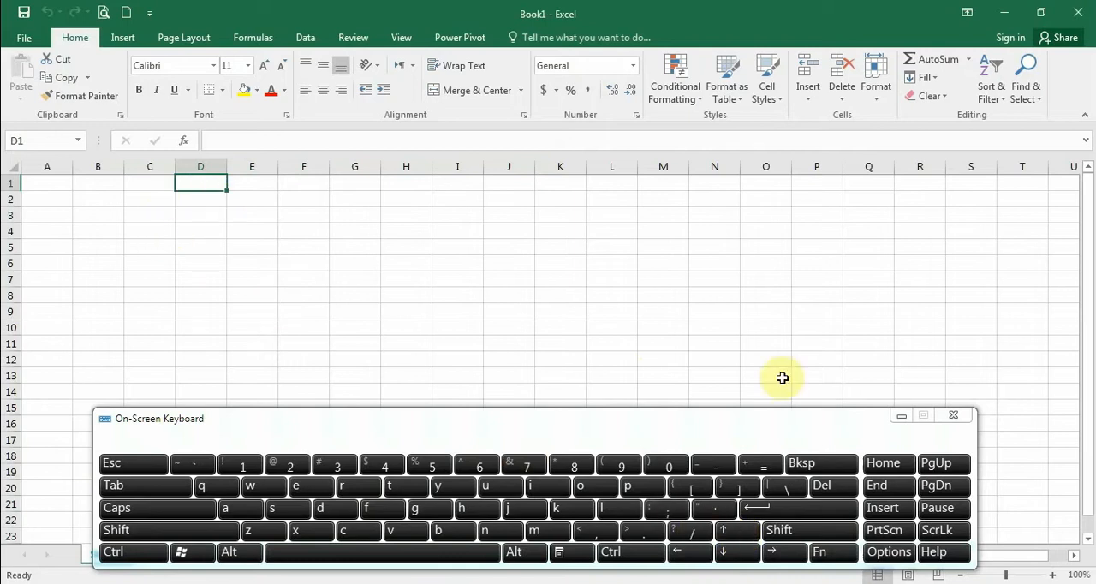
click(957, 416)
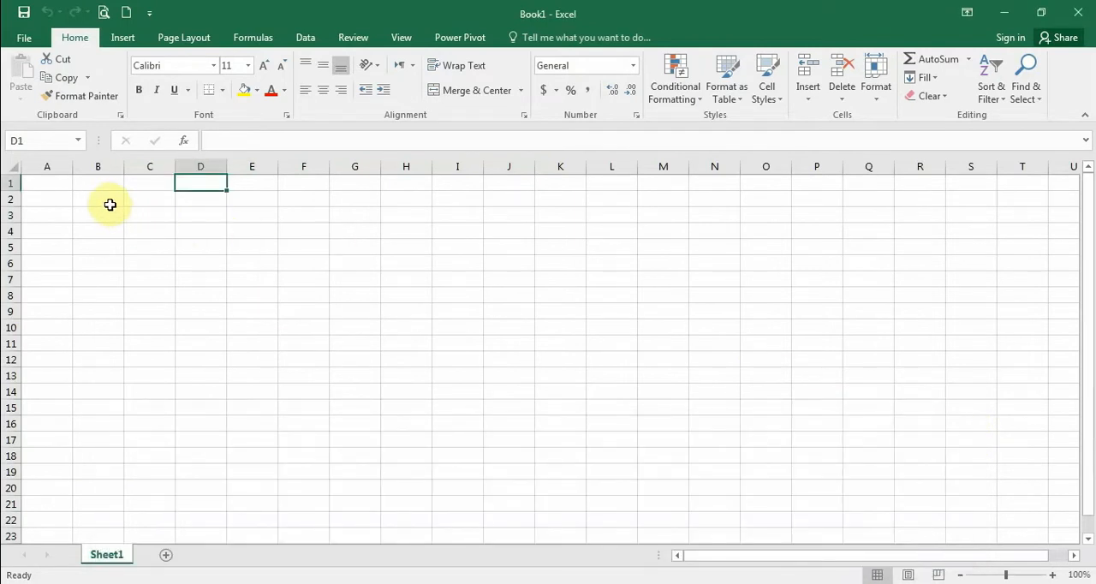
Step: Enter aaa in cell D1 through the formula bar and delete the entry
click(229, 142)
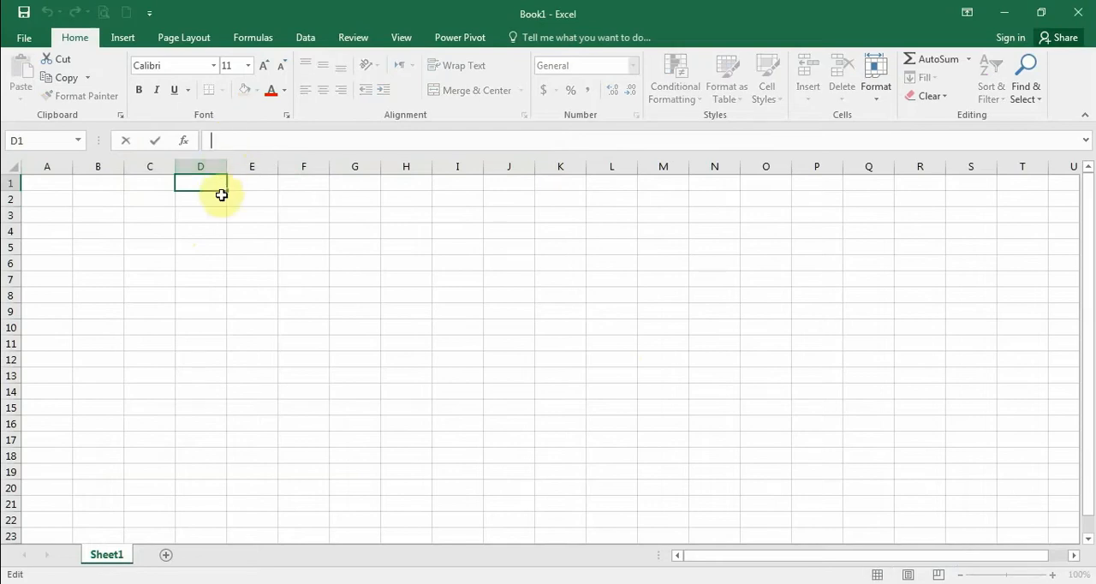
text(aaa)
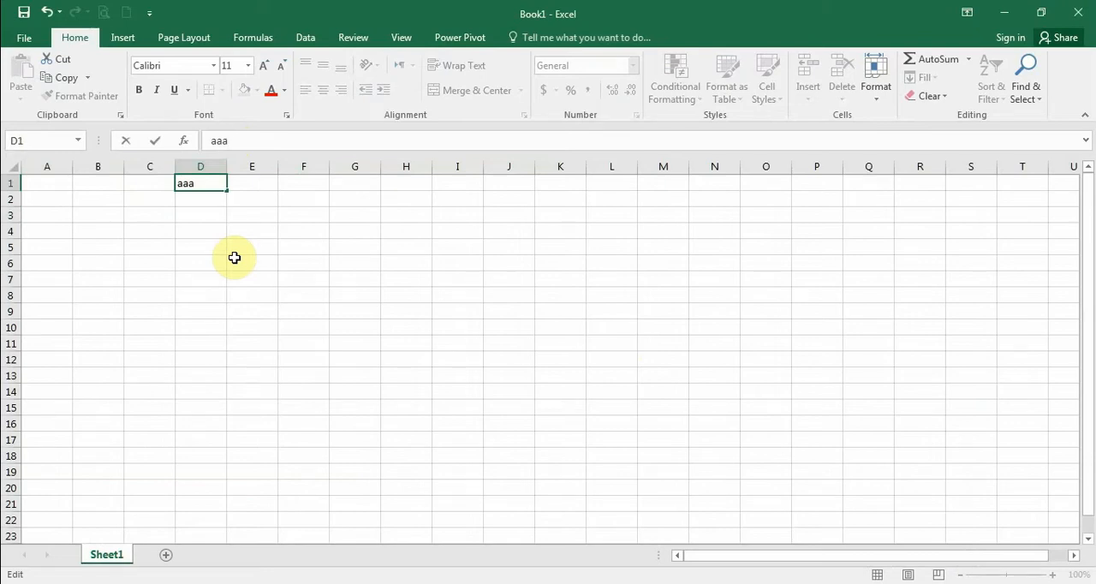
key(ctrl+Return)
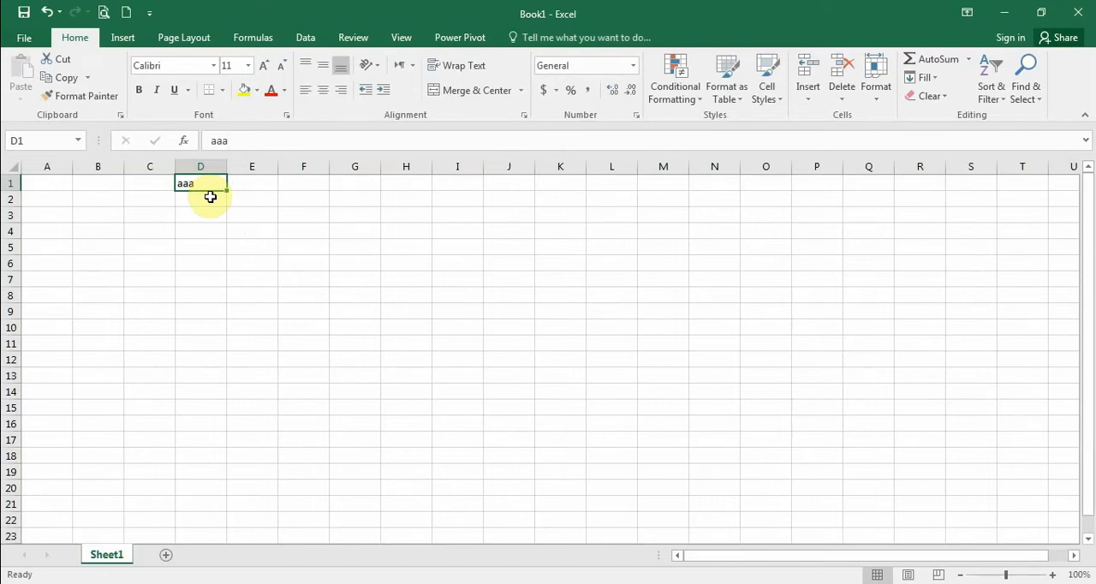
key(Delete)
Step: Select the range A2:D2, starting from cell A2
click(90, 194)
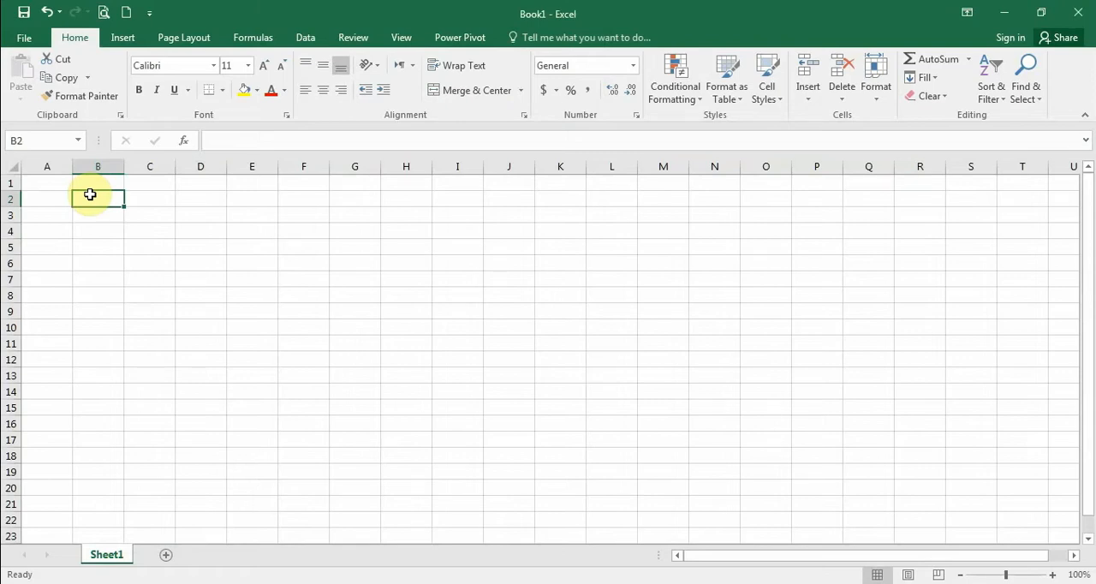
click(60, 201)
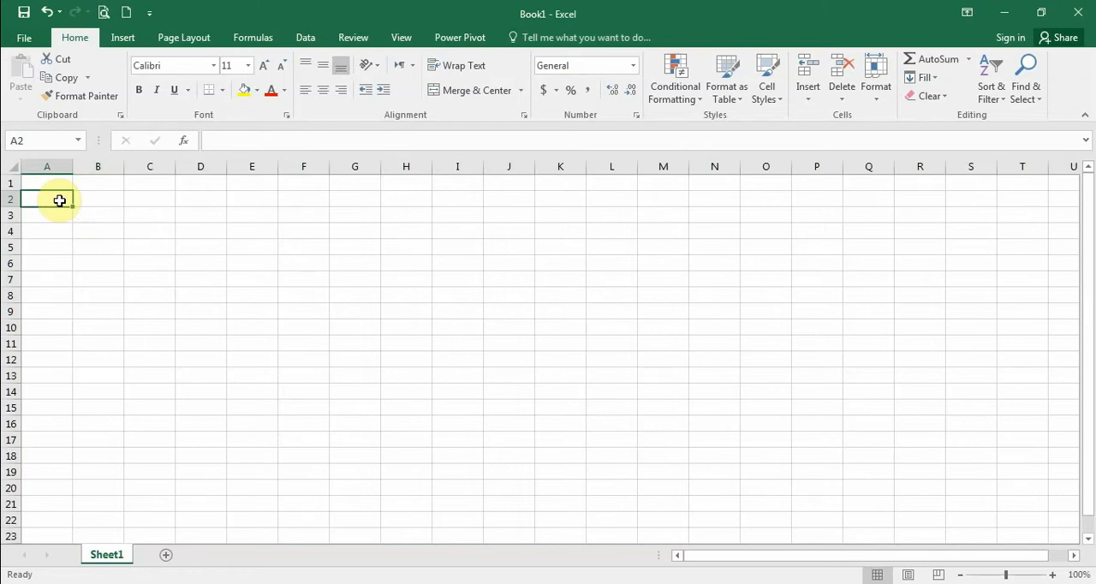
mouse_move(59, 200)
mouse_down()
mouse_move(83, 198)
mouse_move(62, 198)
mouse_up()
drag(58, 199, 210, 203)
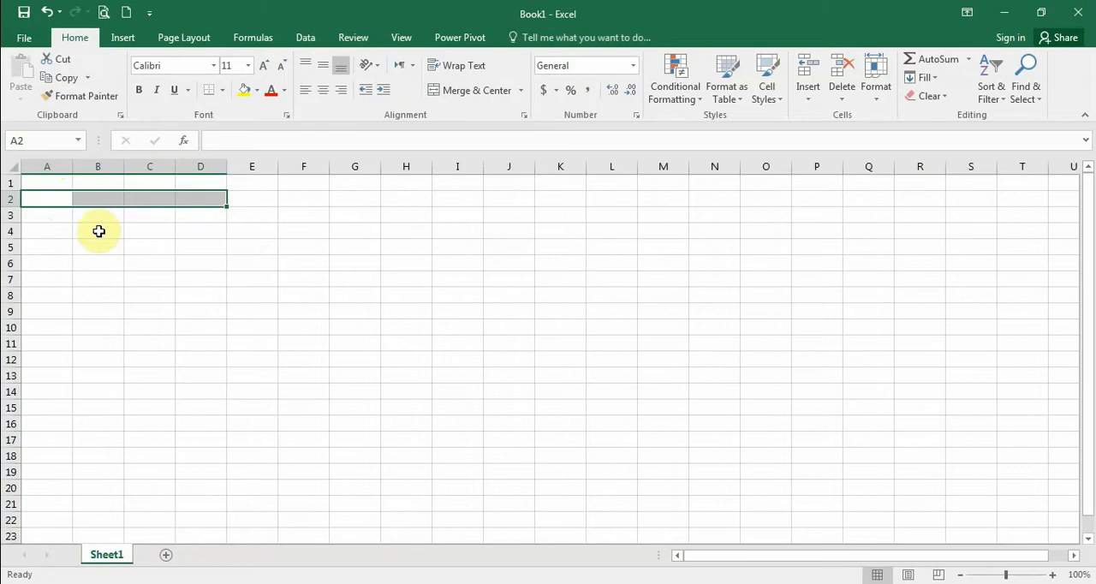
Step: Extend the selection from cell A2 cell by cell to cover A2:C6, and deselect the range
click(53, 200)
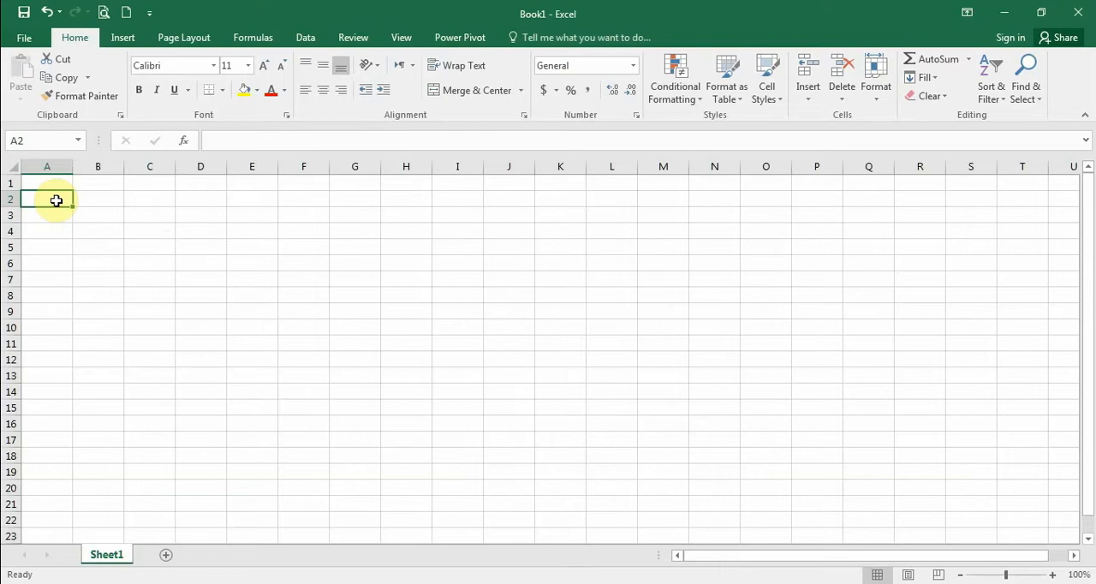
key(shift+Right)
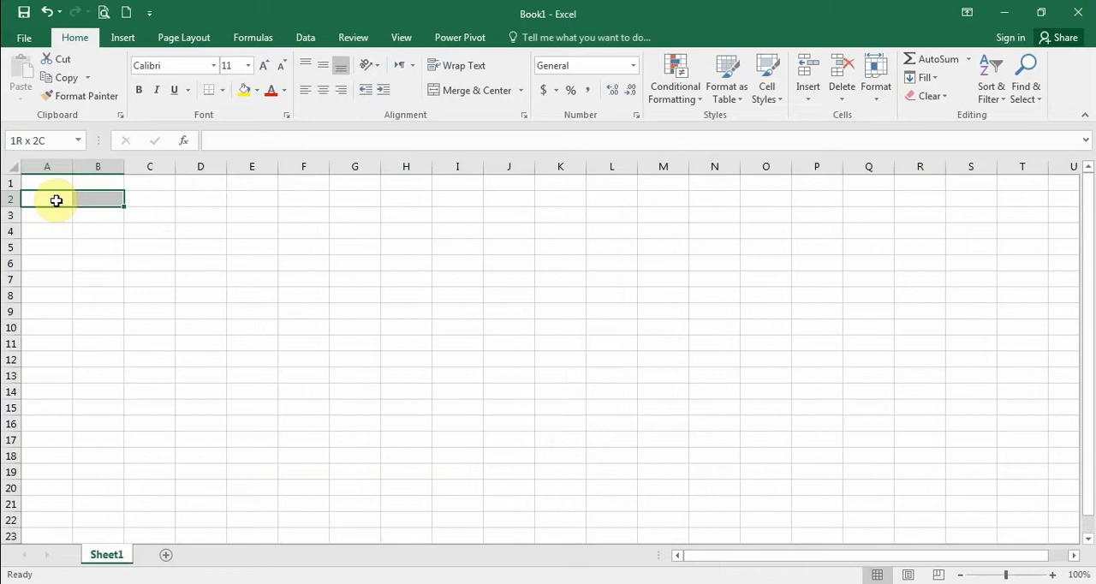
key(shift+Down)
key(shift+Down)
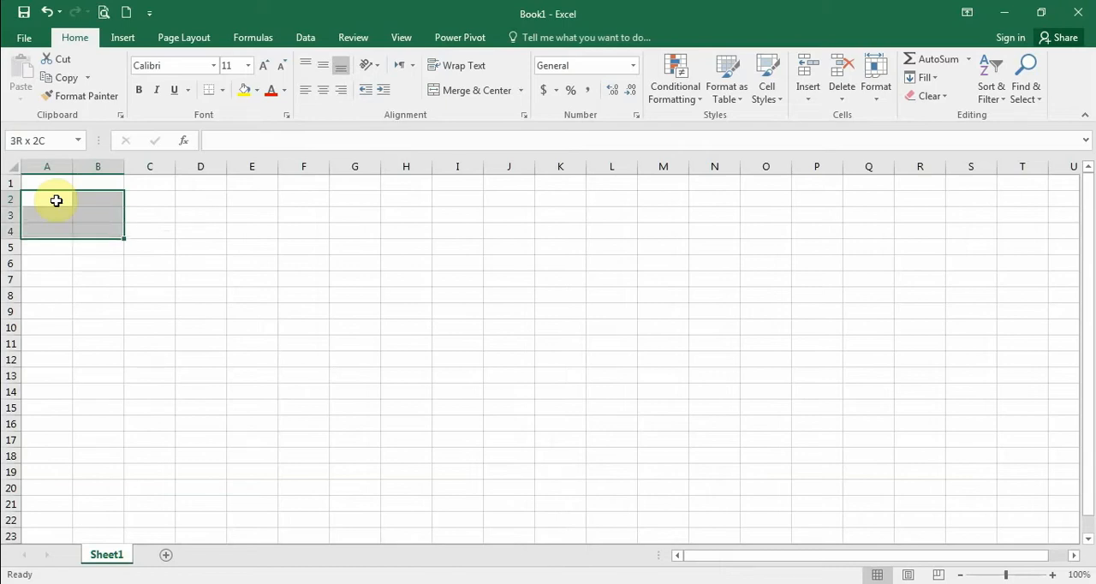
key(shift+Right)
key(shift+Down)
key(shift+Down)
key(shift+Down)
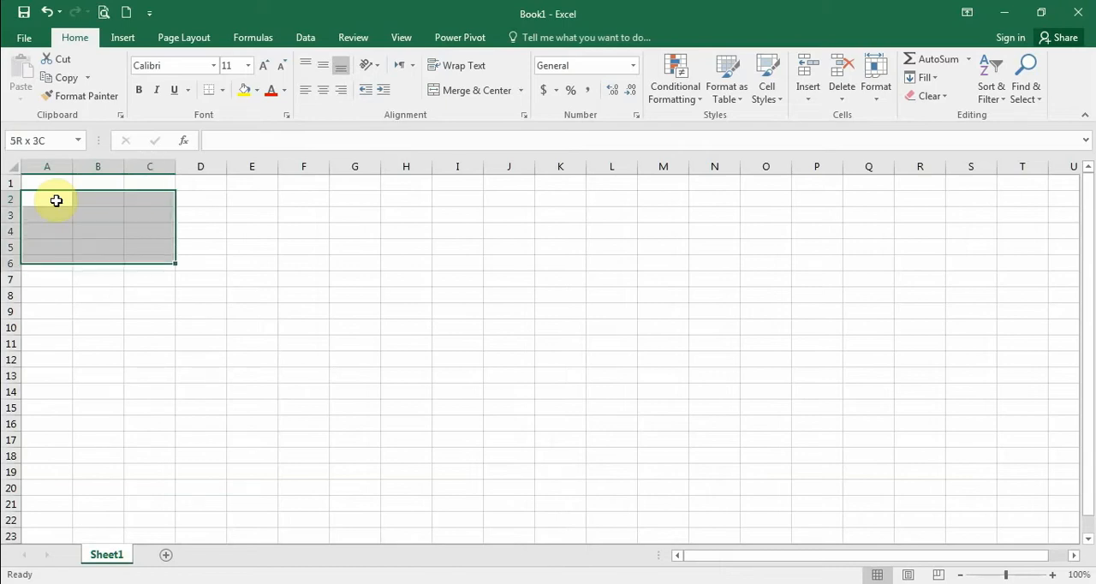
click(262, 266)
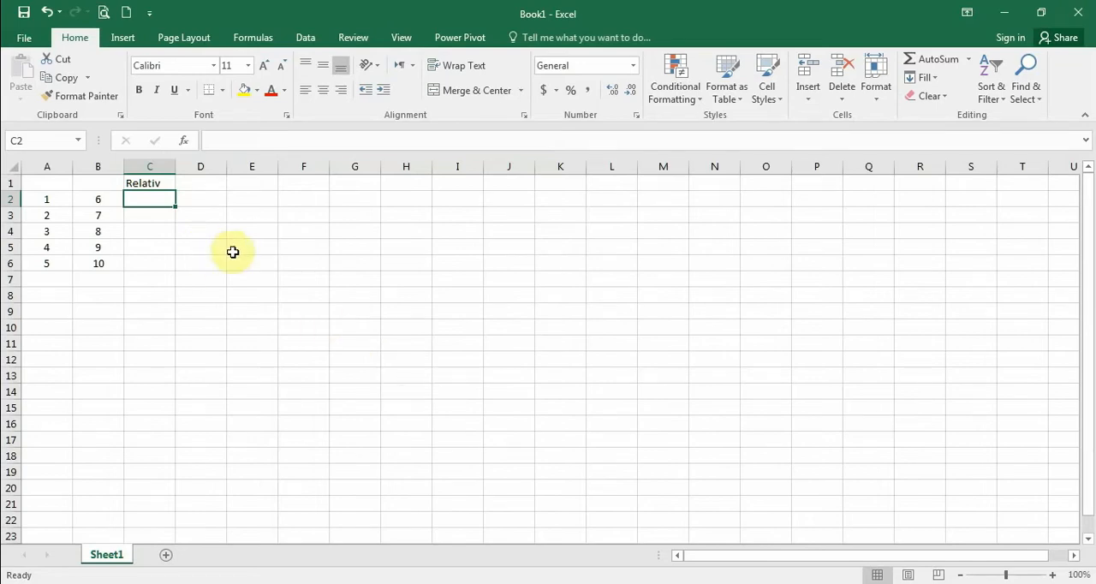
Step: Enter the formula =A2+B2 in cell C2 under the Relativ heading
click(152, 200)
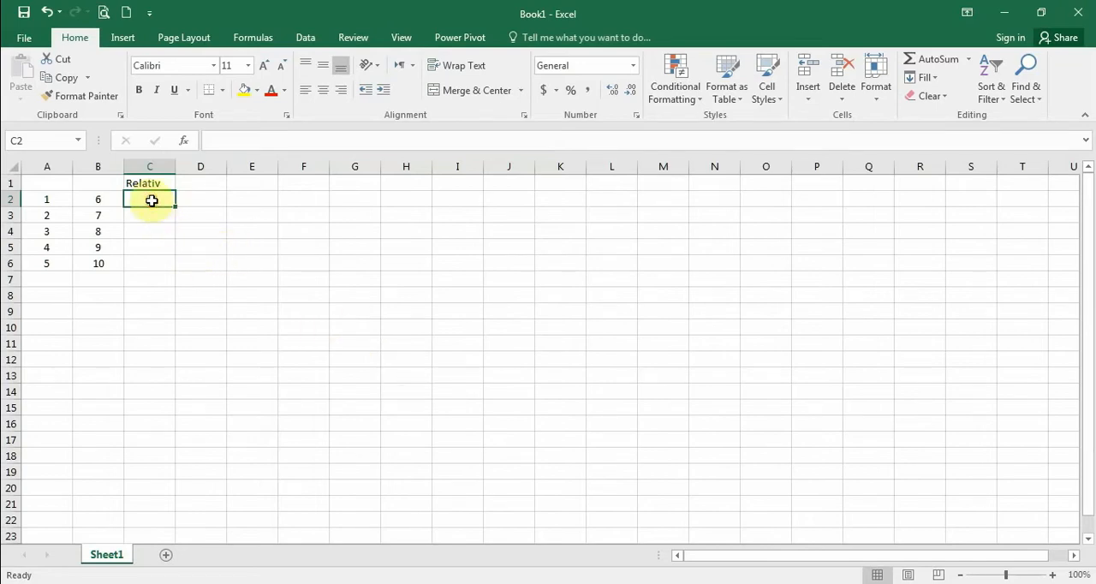
text(=)
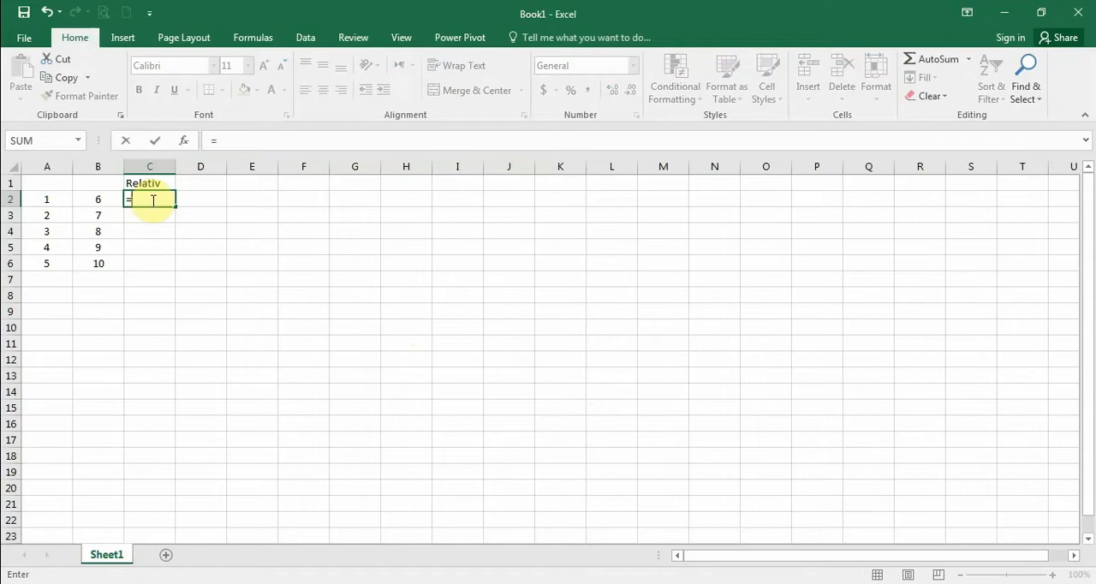
click(96, 202)
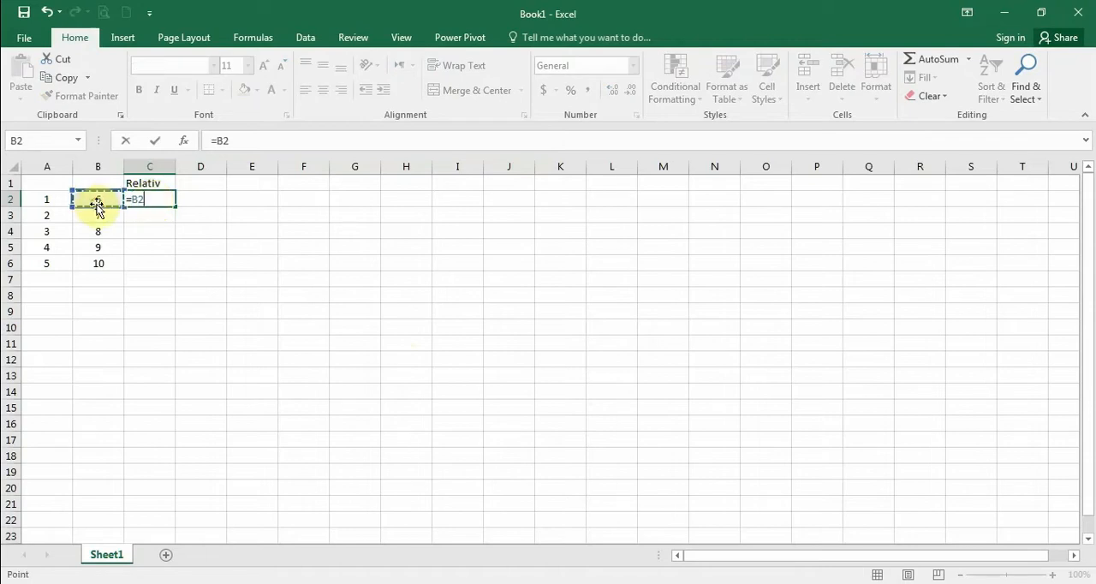
click(52, 201)
text(+)
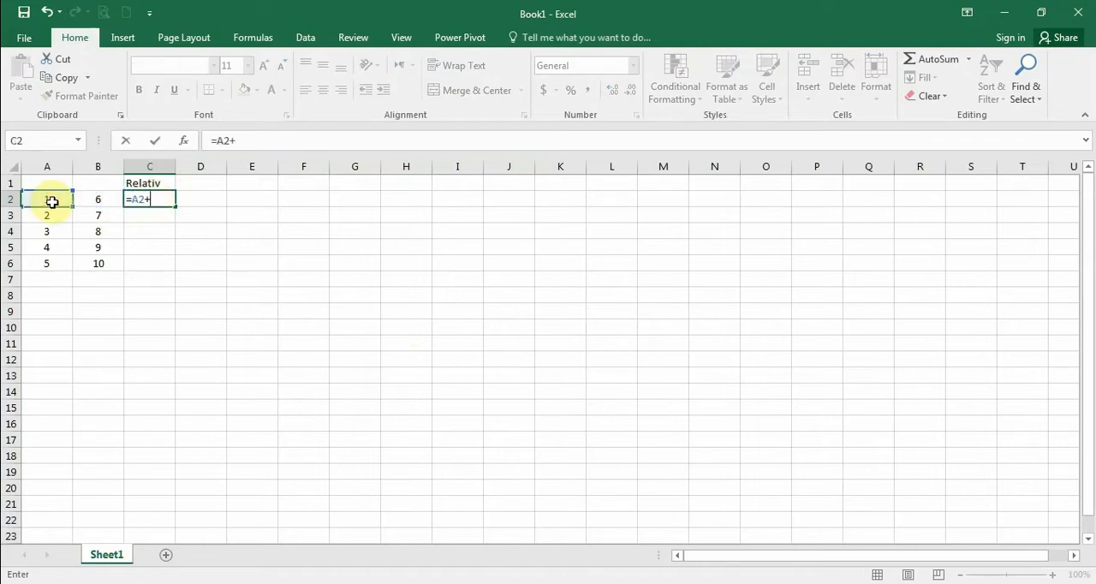
click(108, 201)
key(Return)
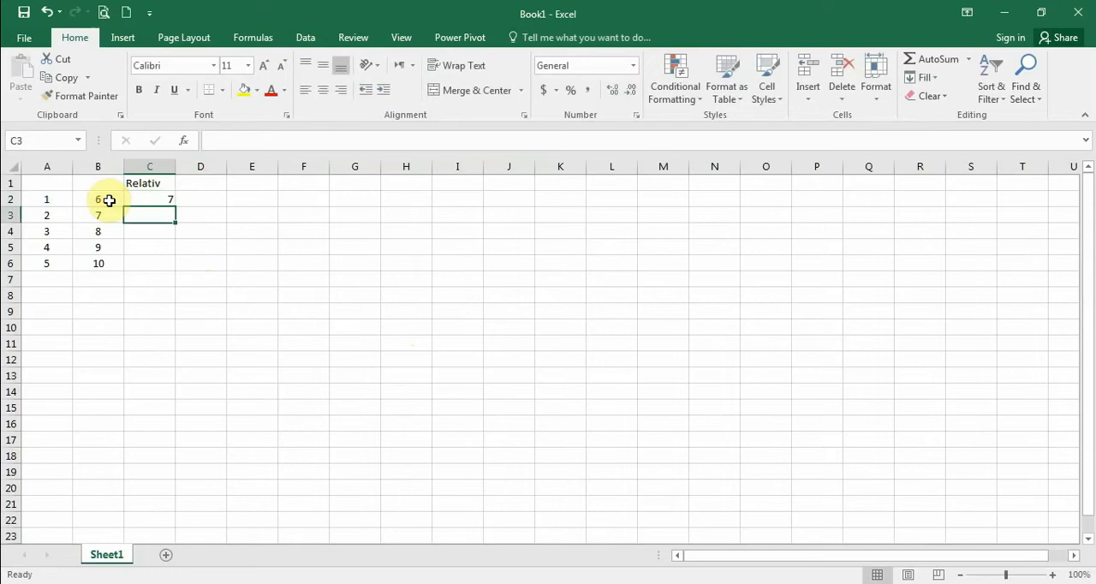
Step: Fill the formula in C2 down to C6 and display the formulas in the cells instead of their results
click(163, 198)
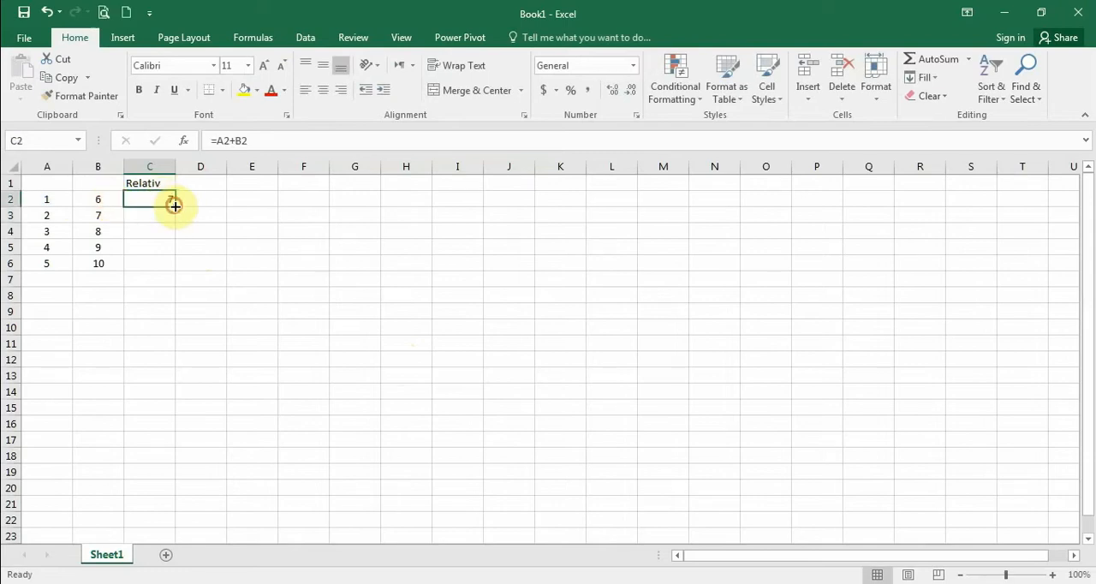
drag(175, 207, 176, 207)
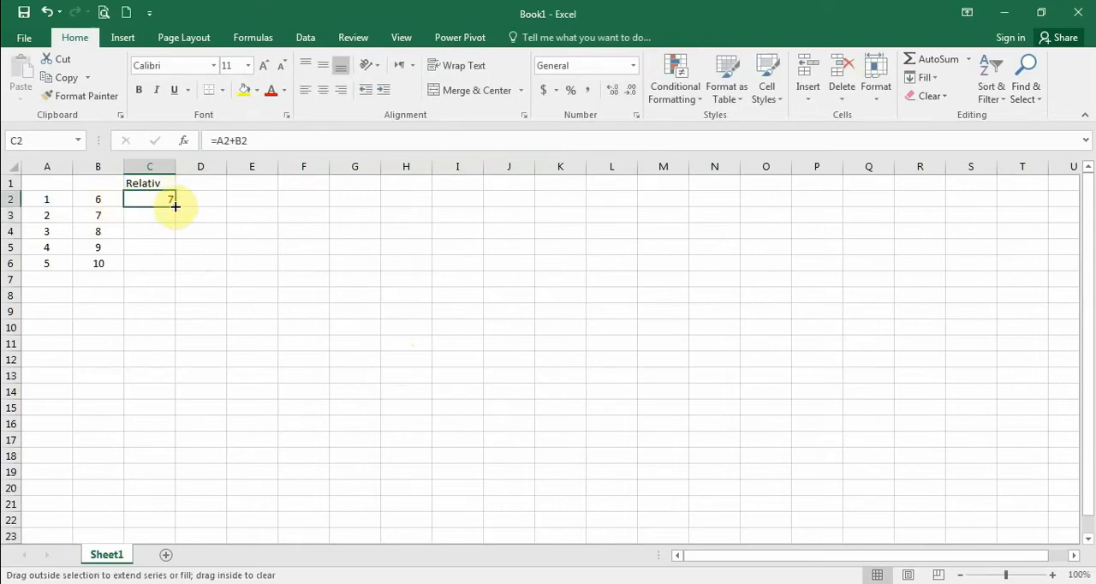
drag(176, 207, 176, 206)
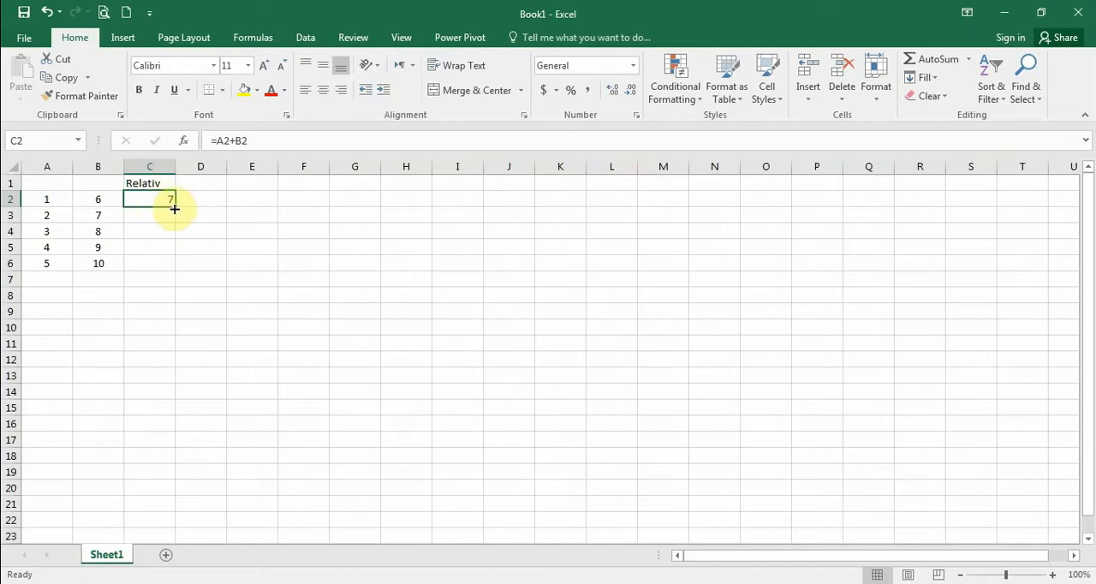
drag(174, 207, 174, 269)
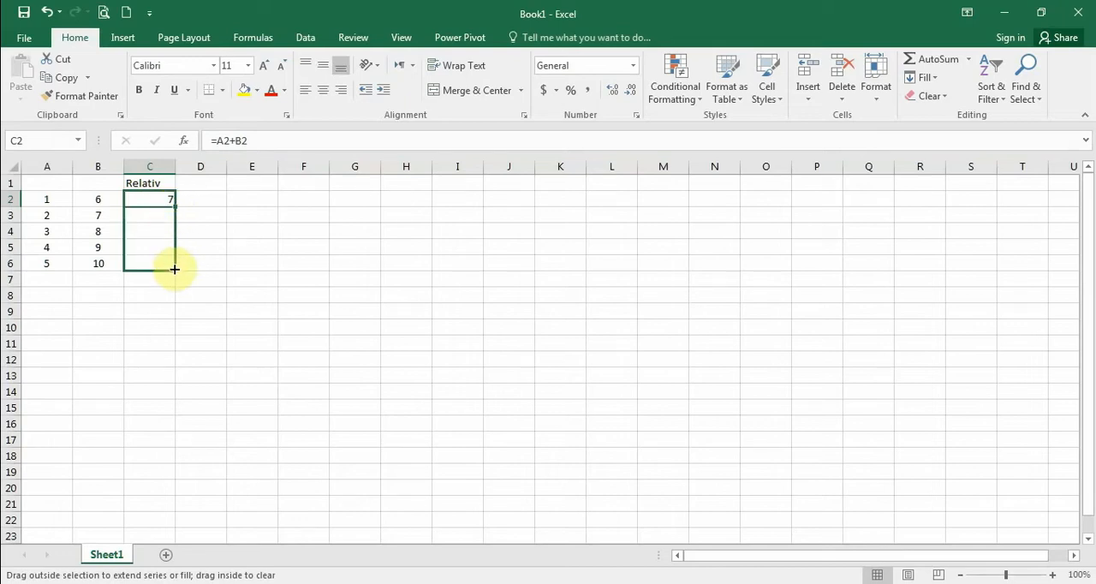
drag(174, 269, 175, 268)
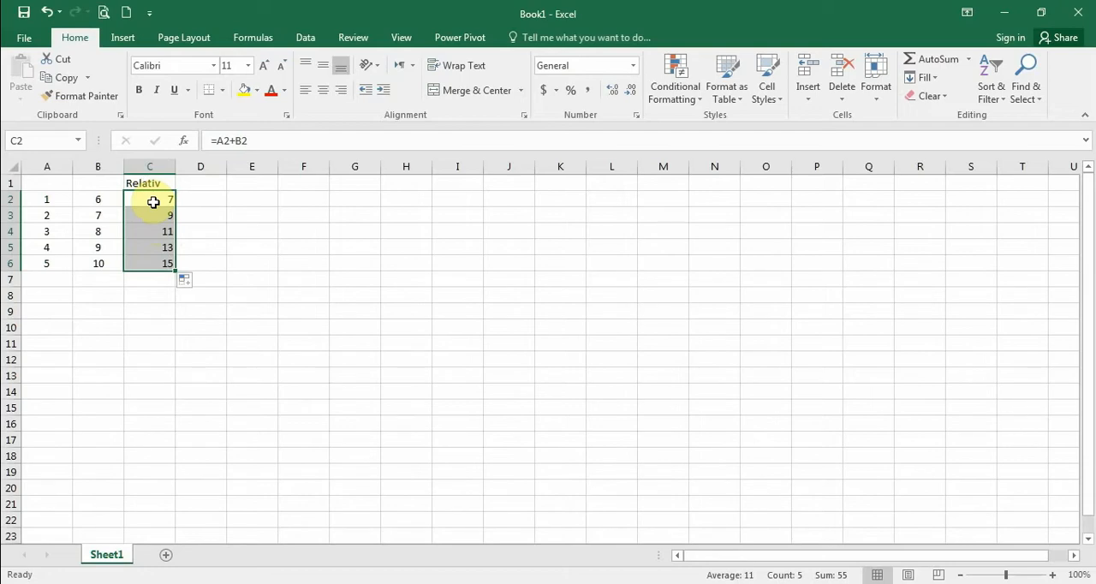
key(ctrl+grave)
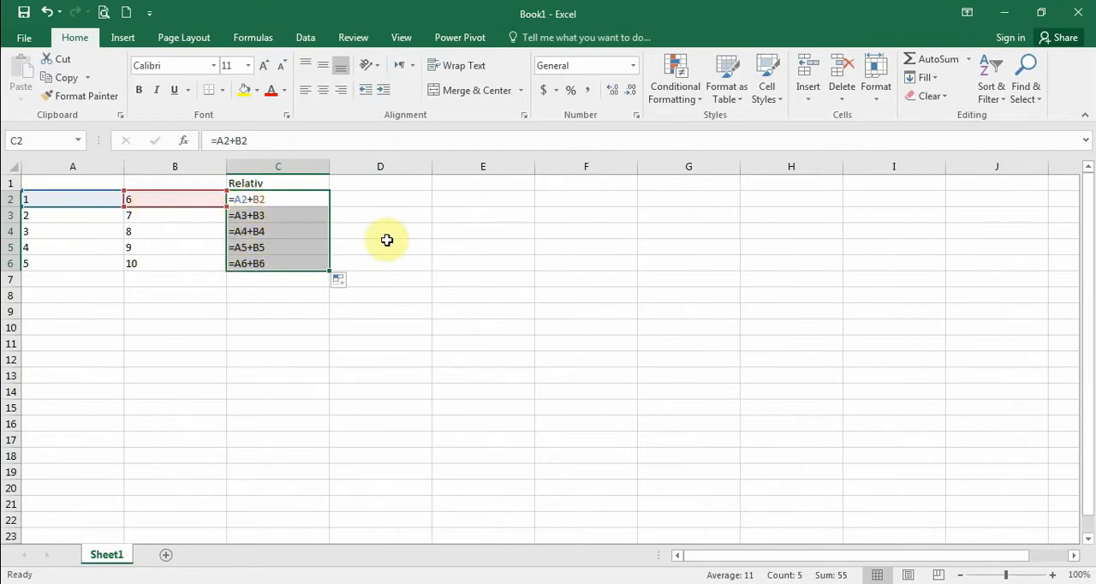
Step: Show the cell results again and enter the formula =A$2+B2 in cell D2 under the semi absolut heading
key(ctrl+grave)
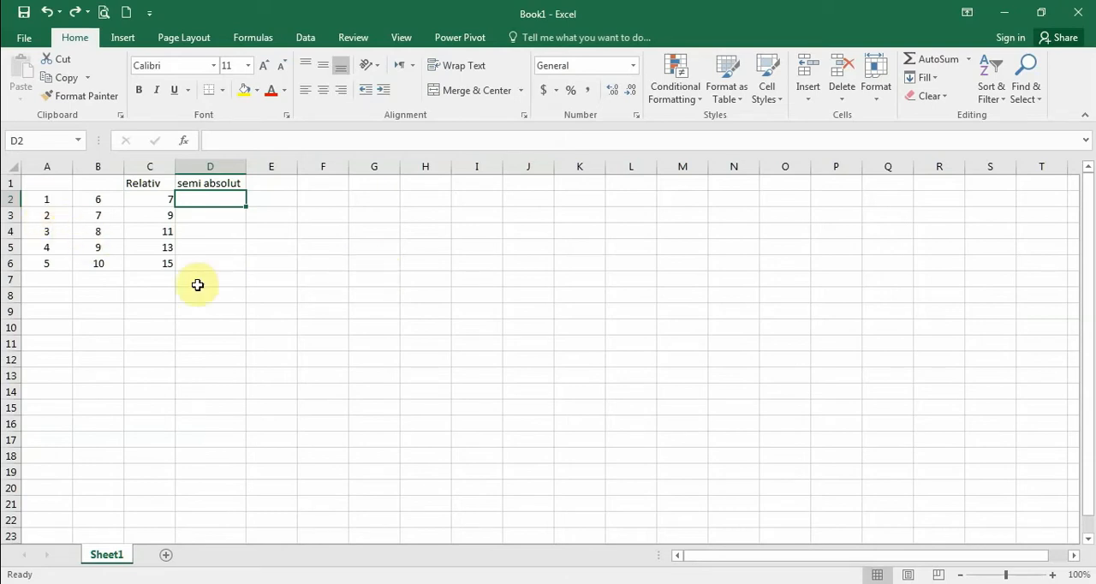
text(=)
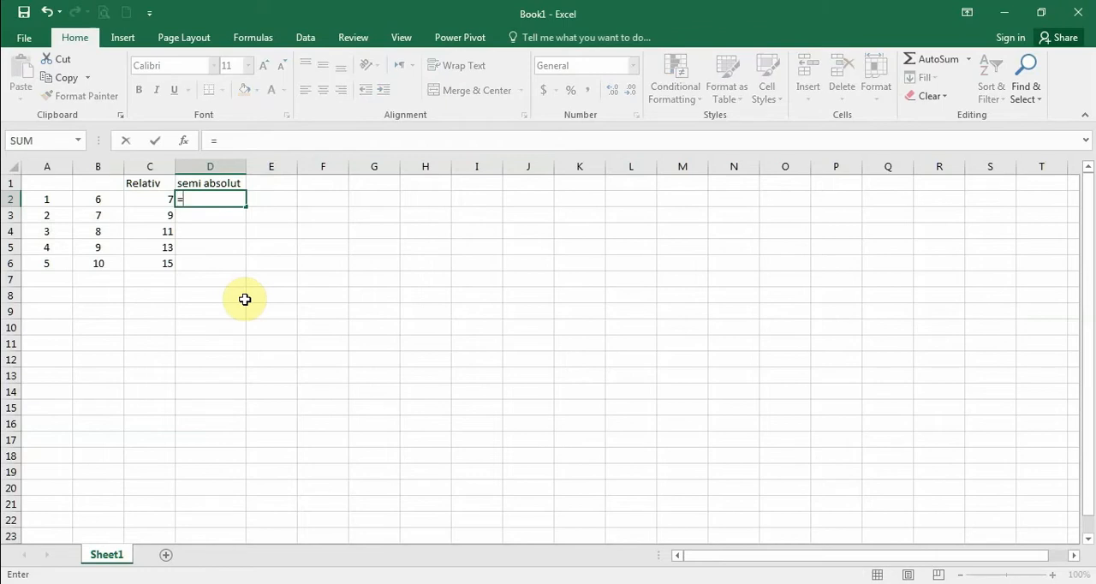
click(51, 199)
text(+)
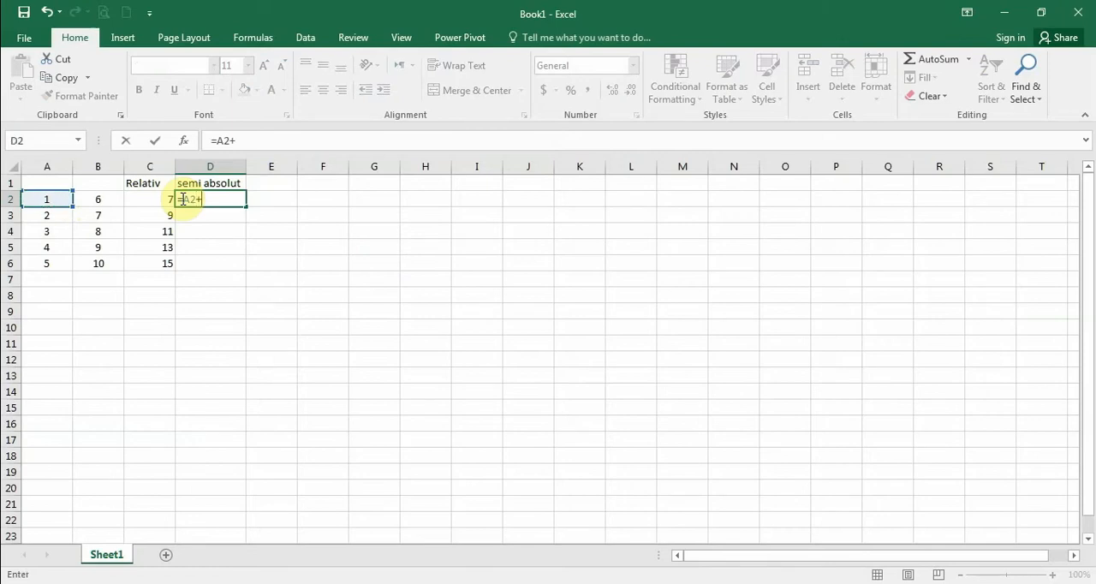
click(98, 198)
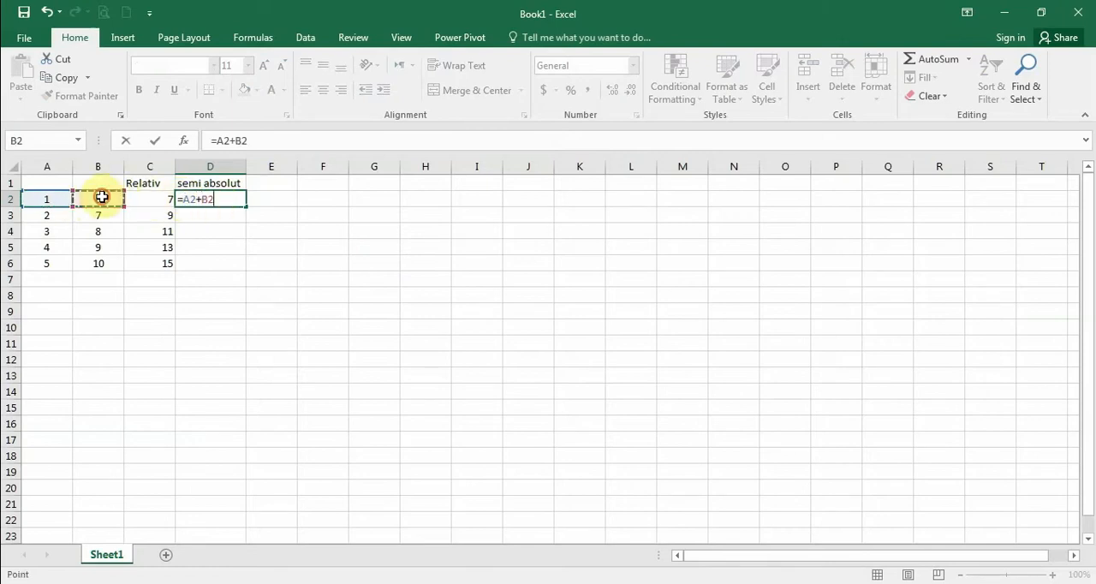
click(224, 140)
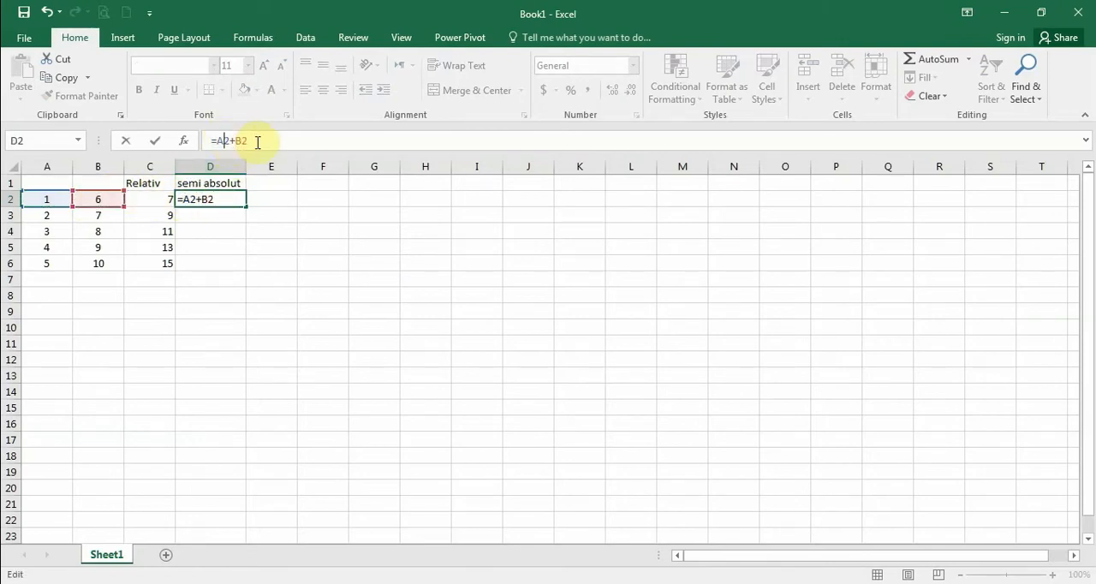
text($)
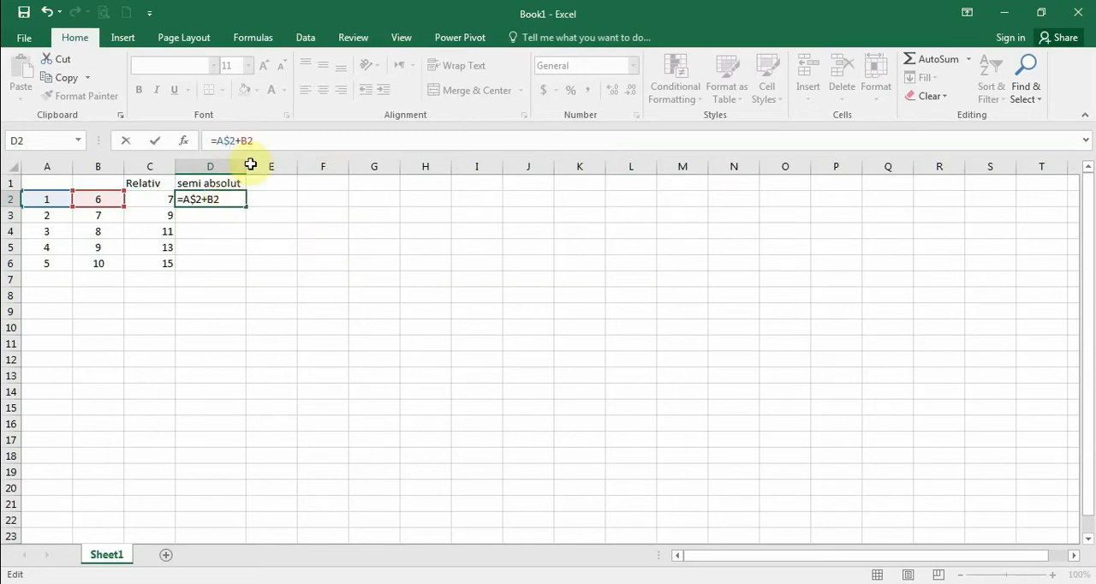
click(203, 203)
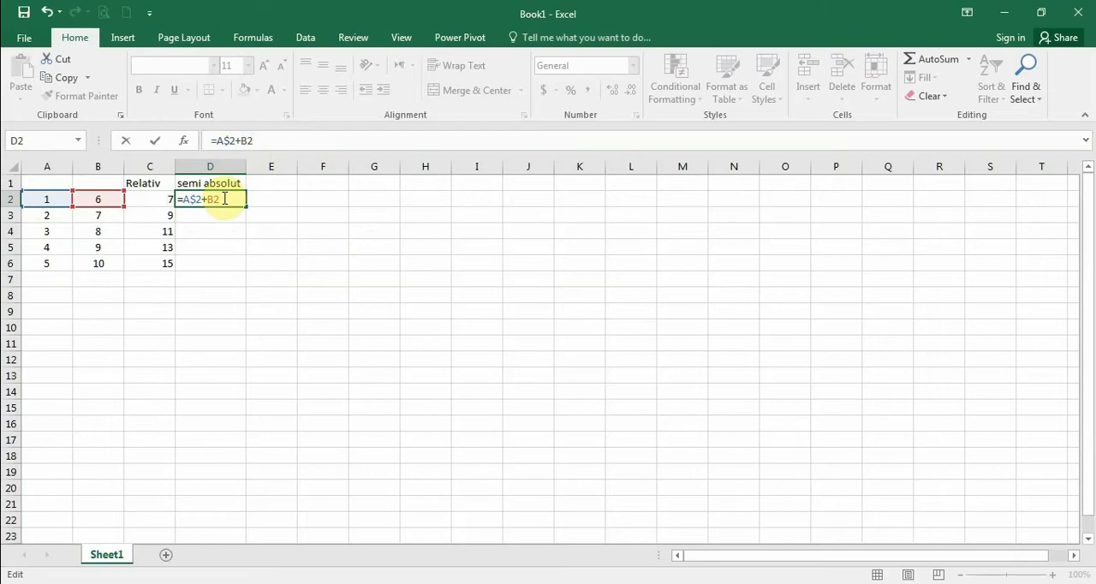
key(Return)
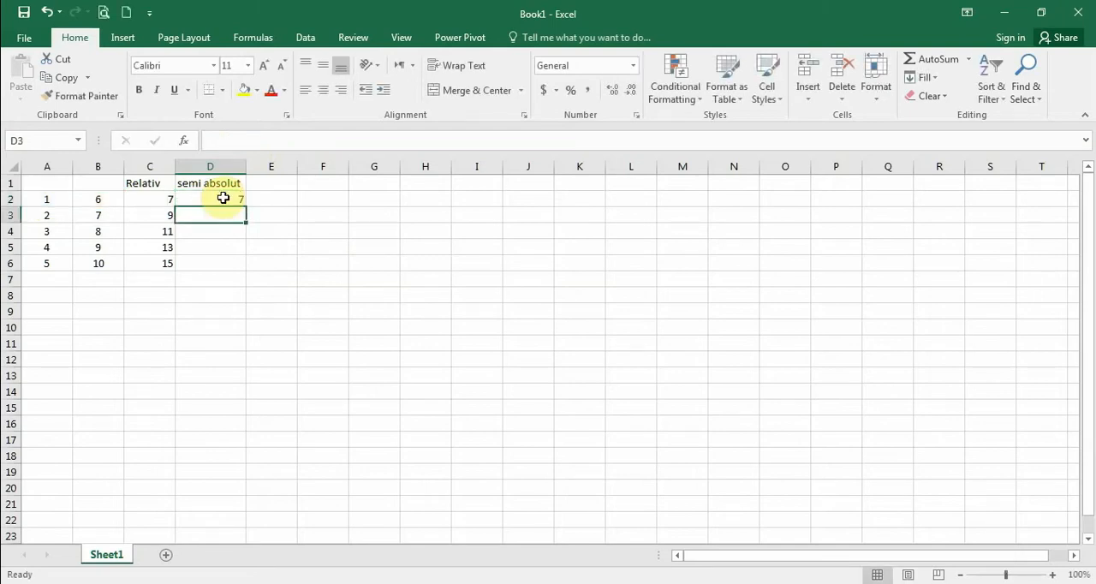
Step: Fill the formula in D2 down to D6 and select cell D3 to check its copied formula
click(223, 198)
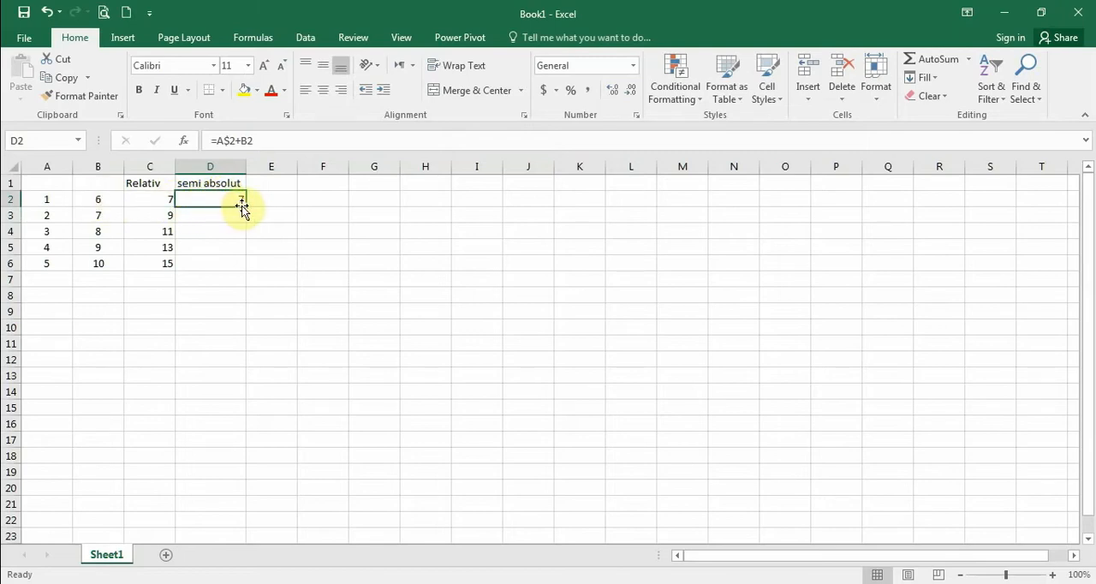
drag(246, 206, 245, 269)
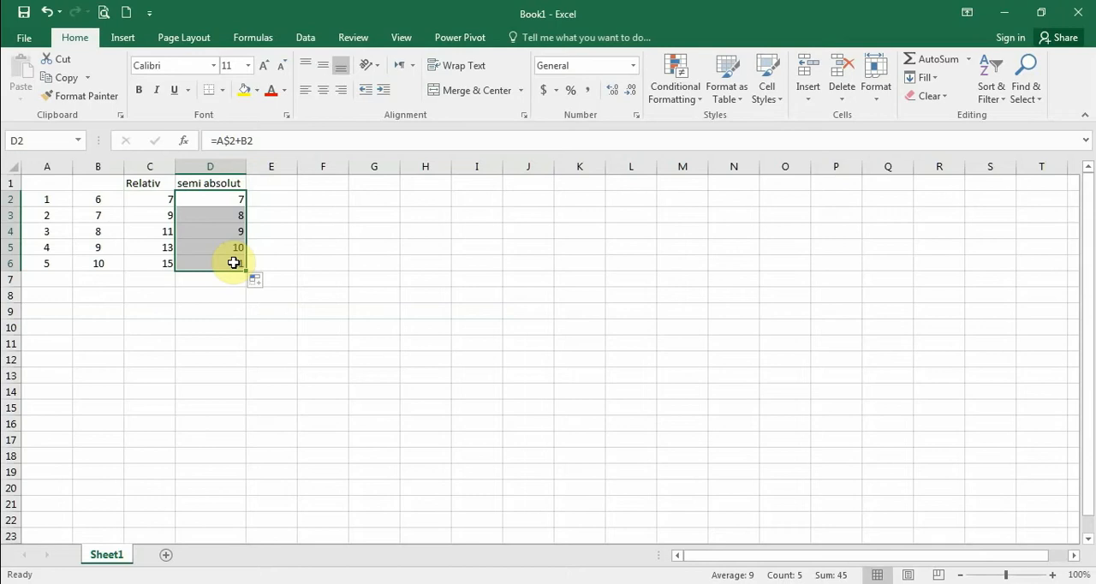
click(235, 202)
click(237, 210)
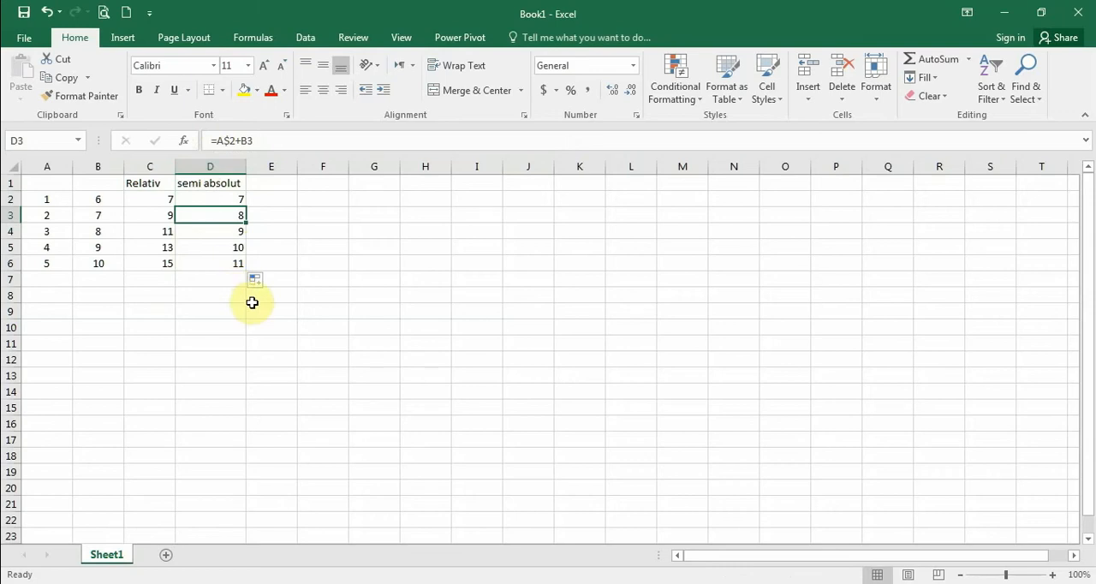
text(~)
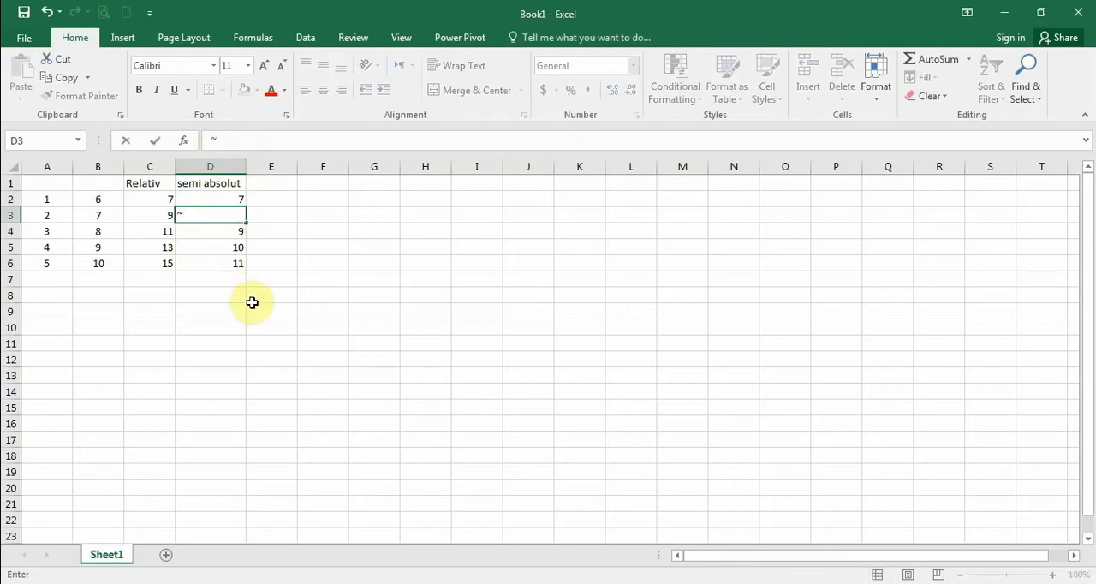
key(ctrl+z)
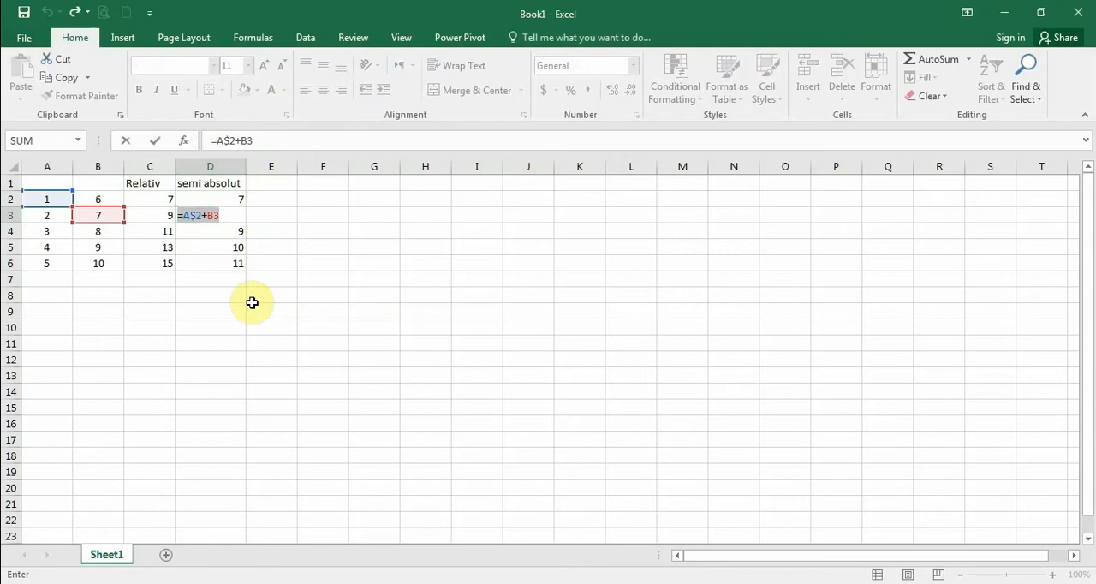
key(ctrl+Return)
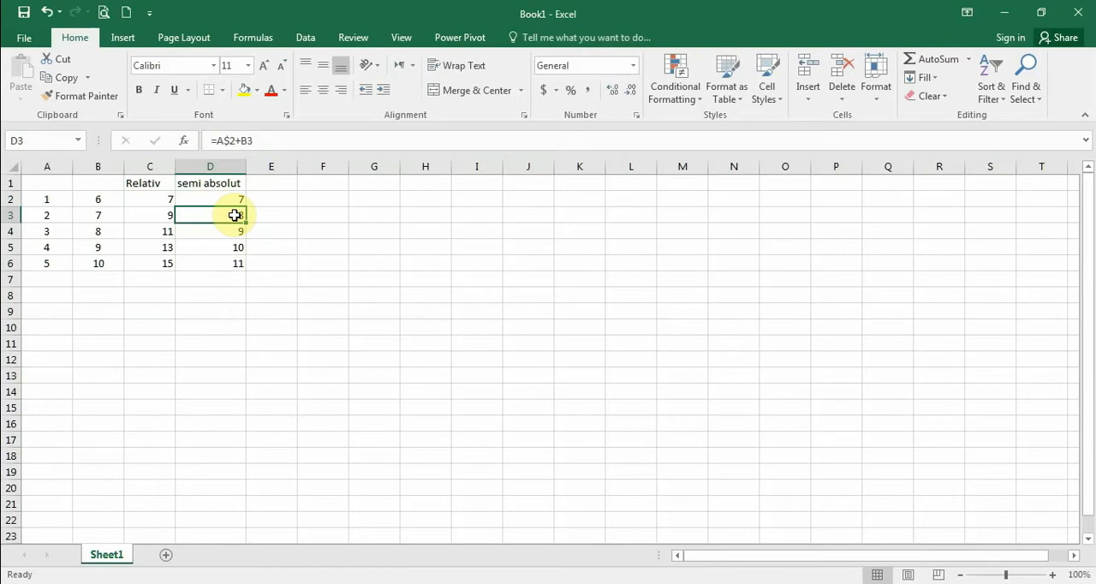
Step: Display the formulas in the cells and examine which cells each semi absolut formula in D2:D6 refers to
key(ctrl+grave)
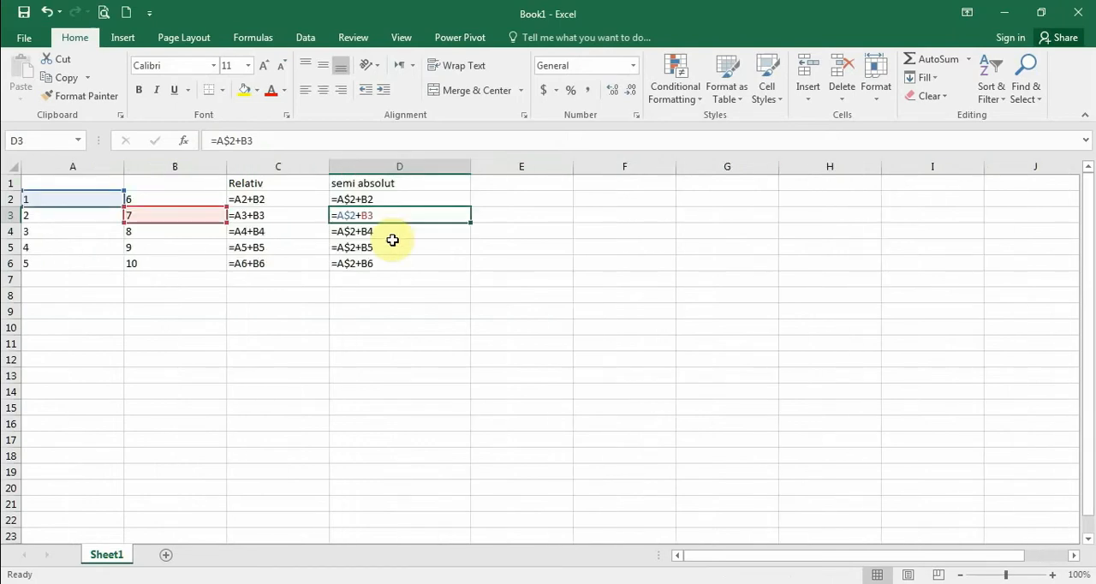
click(369, 232)
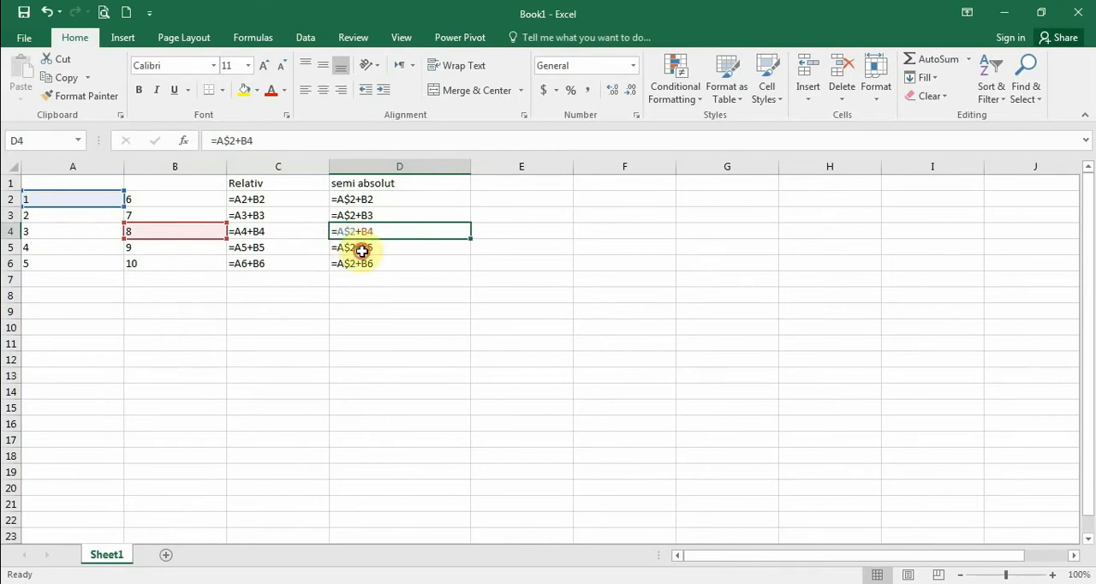
click(362, 248)
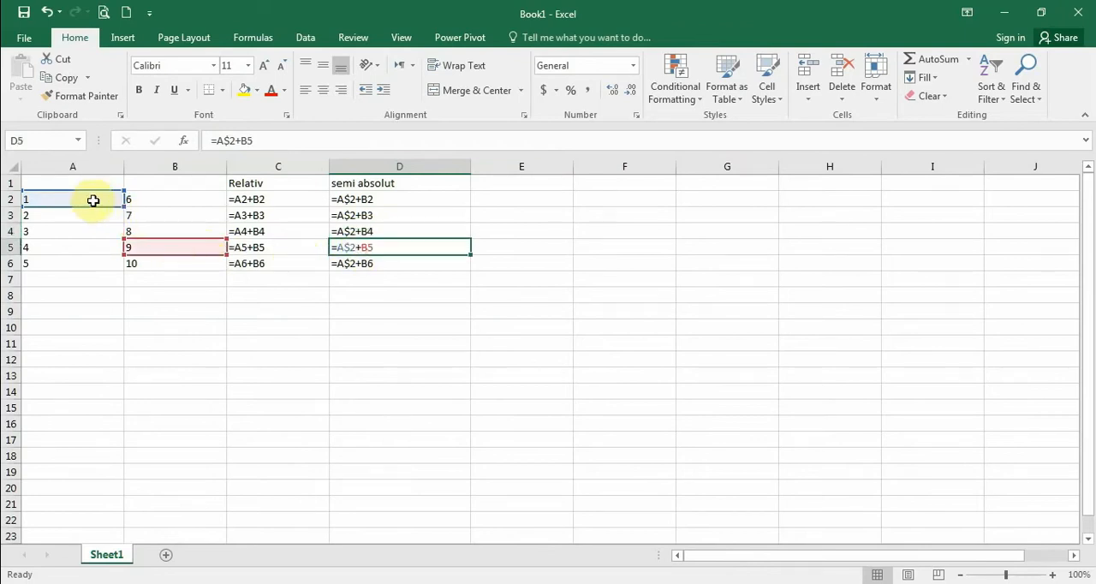
click(366, 263)
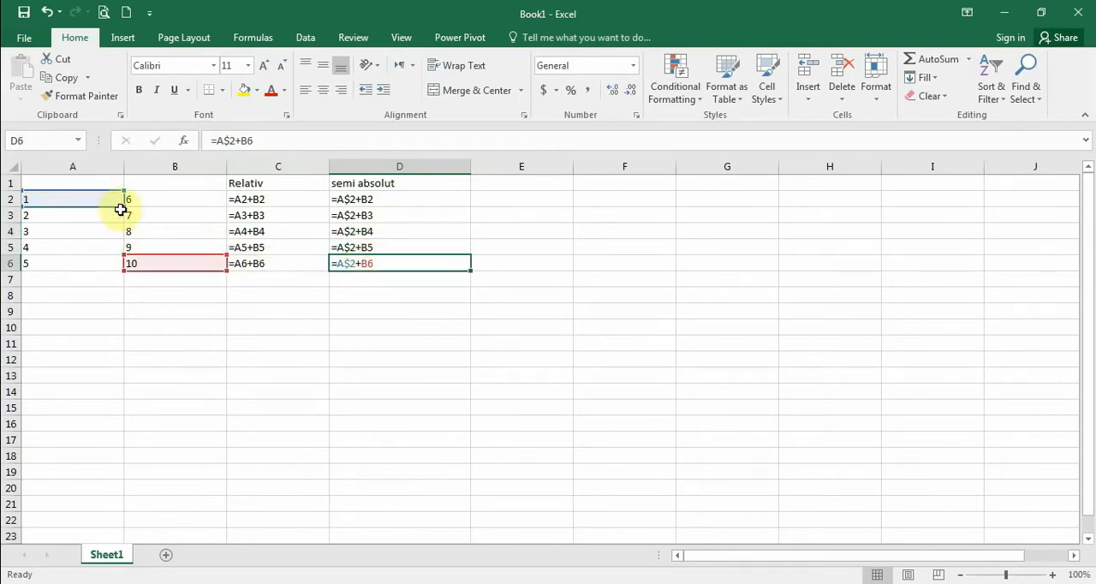
click(374, 247)
click(372, 232)
click(370, 215)
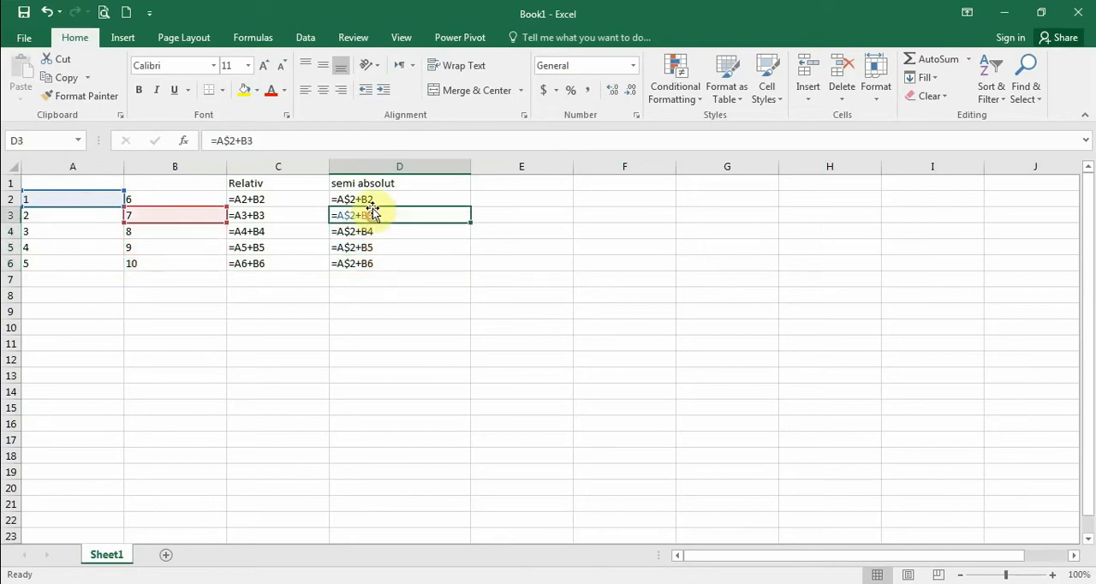
click(370, 201)
Step: Go through the Relativ formulas in C2:C6 and back up, examining which cells each one refers to
click(257, 200)
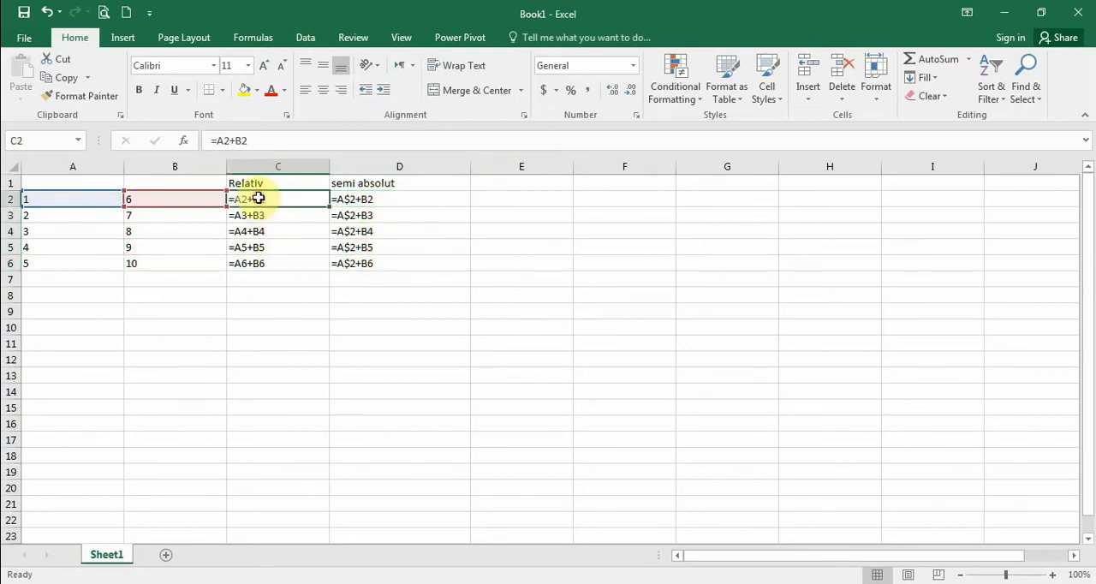
click(257, 215)
key(Down)
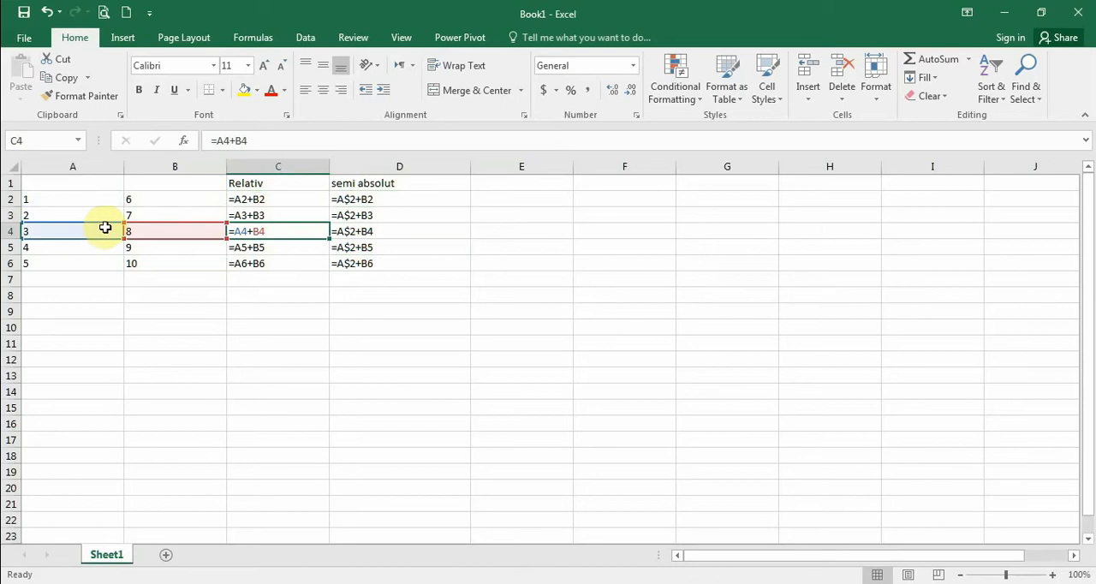
click(252, 248)
key(Down)
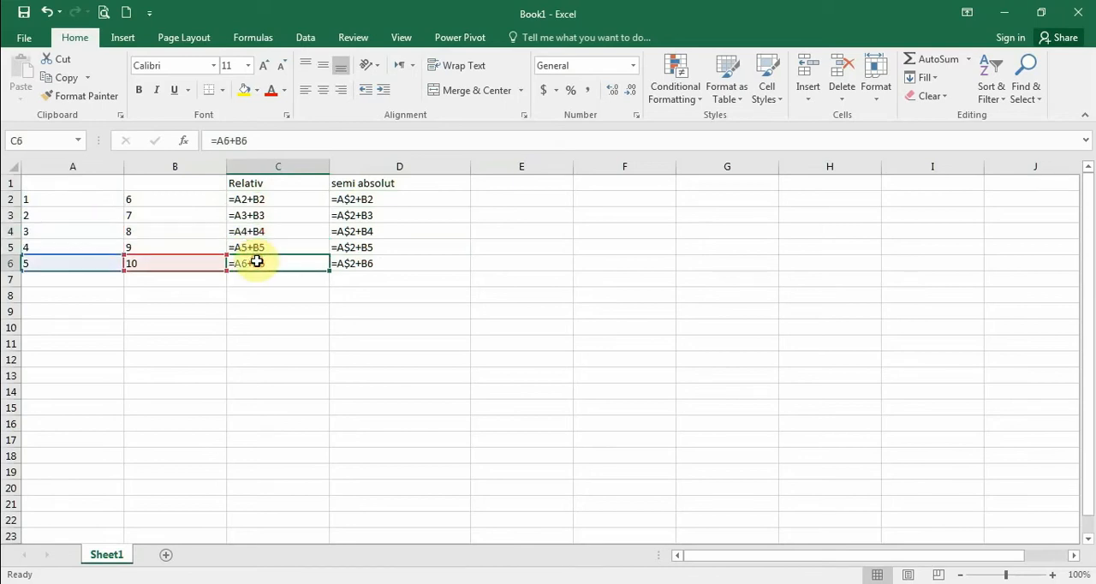
click(260, 247)
click(261, 231)
click(260, 215)
click(289, 200)
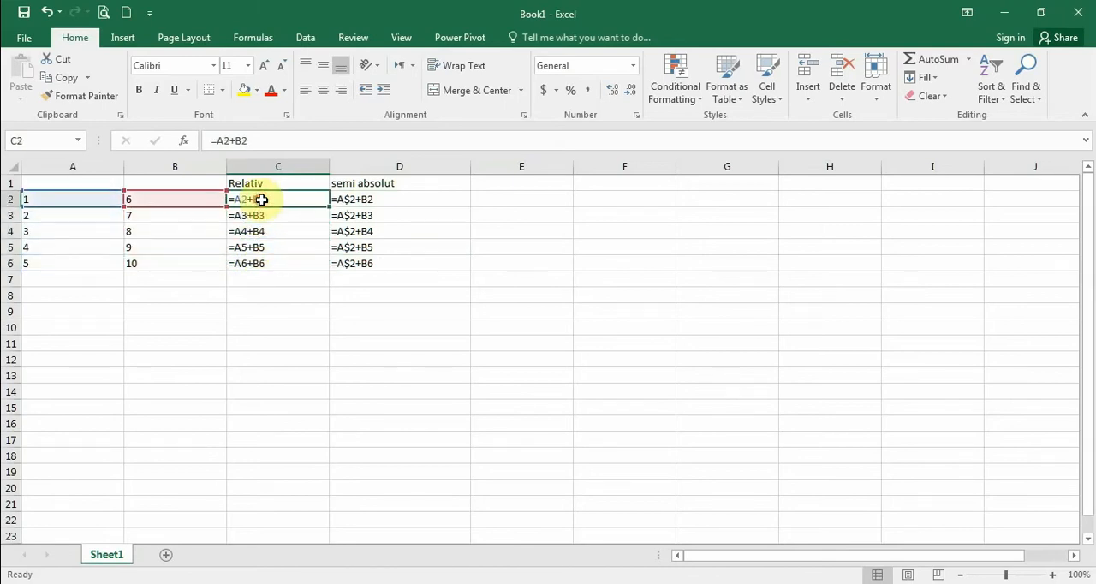
Step: Step down the semi absolut formulas from D2 to D6 again to compare their references with the Relativ column
click(361, 203)
click(357, 218)
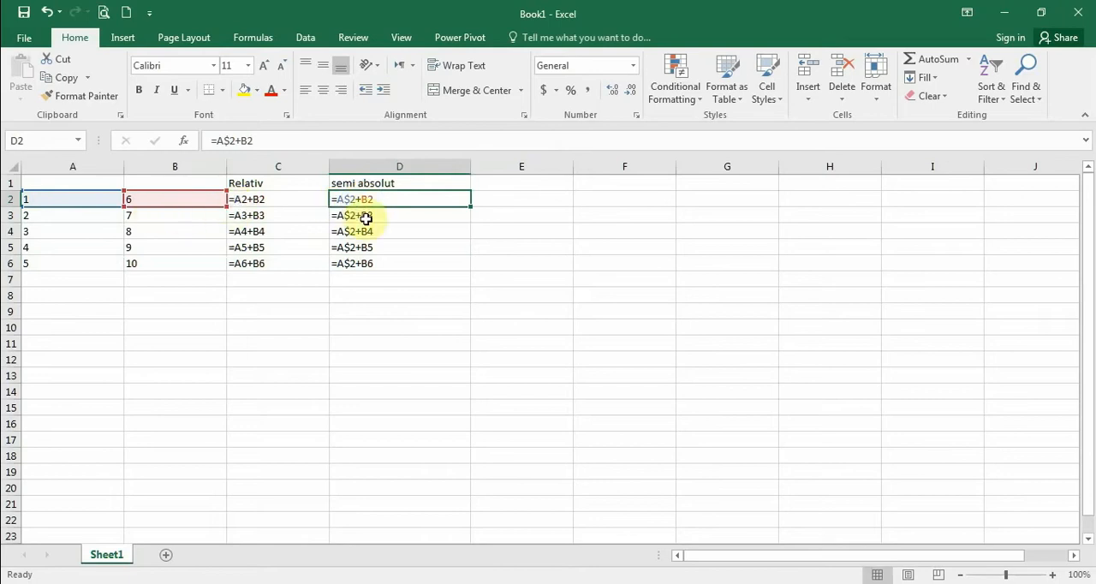
click(364, 232)
click(365, 248)
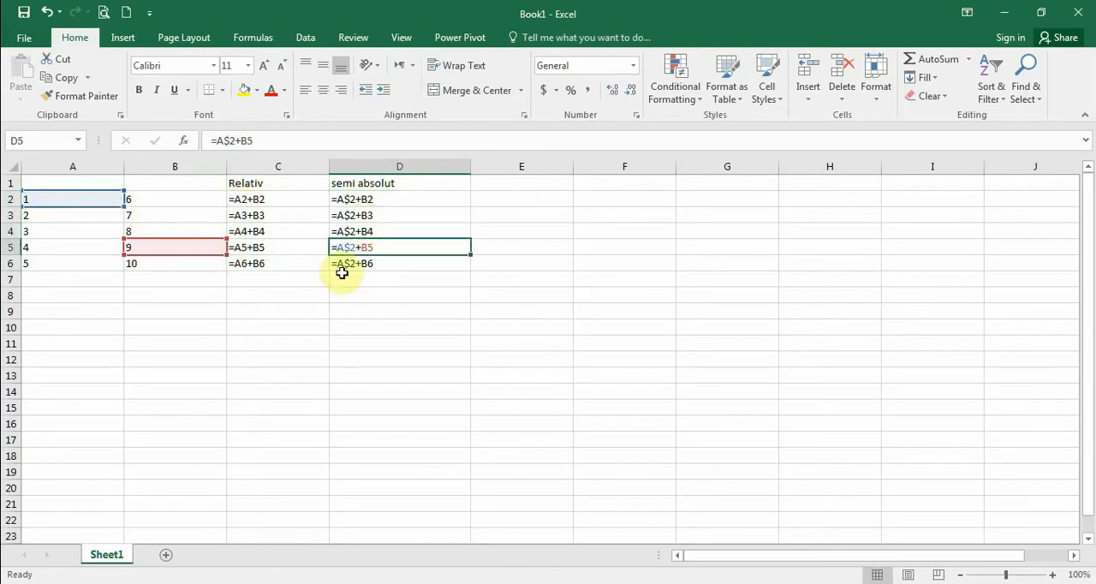
click(357, 265)
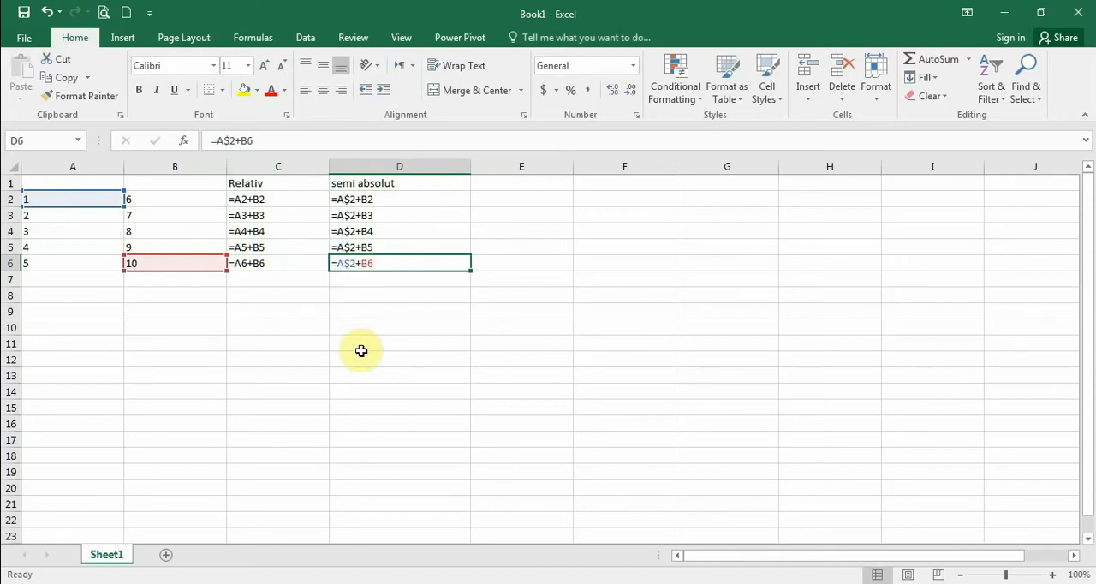
Step: Show results instead of formulas, and copy the =$A$2+B2 formula from cell C2 into cell D2
key(ctrl+grave)
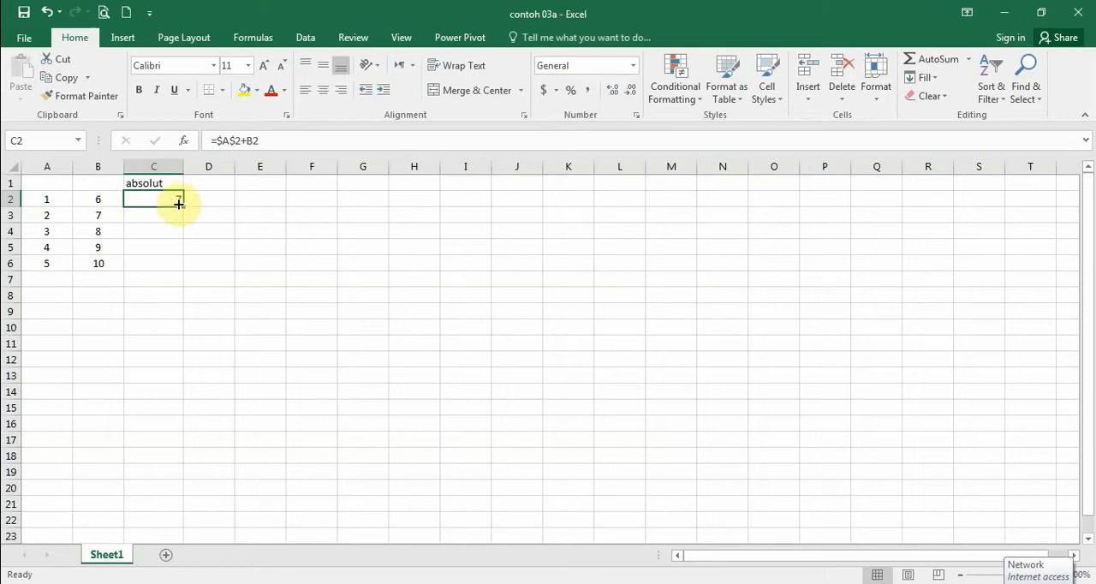
right_click(172, 199)
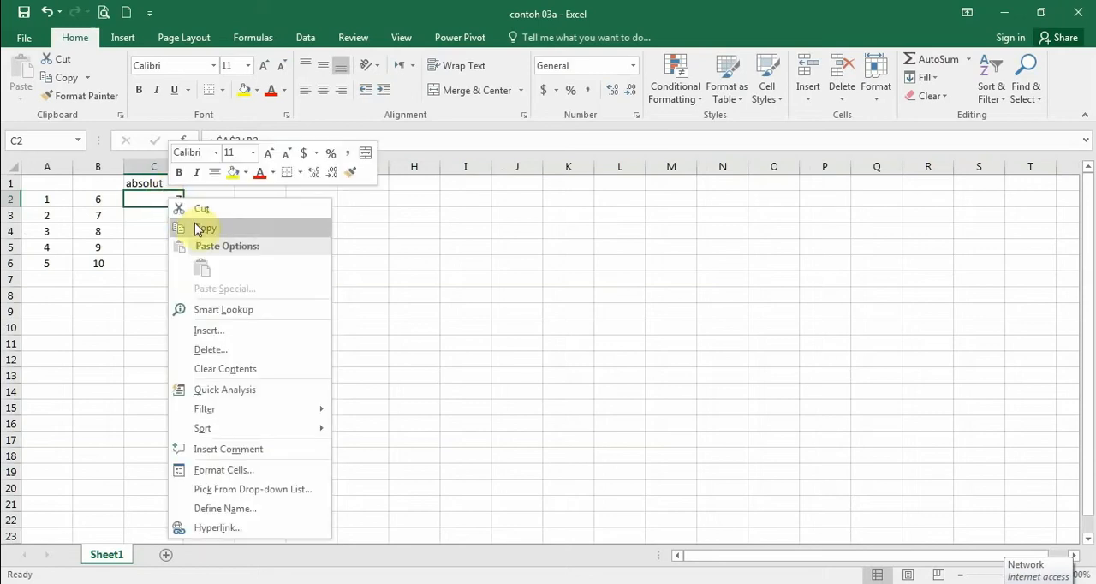
click(198, 229)
click(206, 200)
right_click(208, 200)
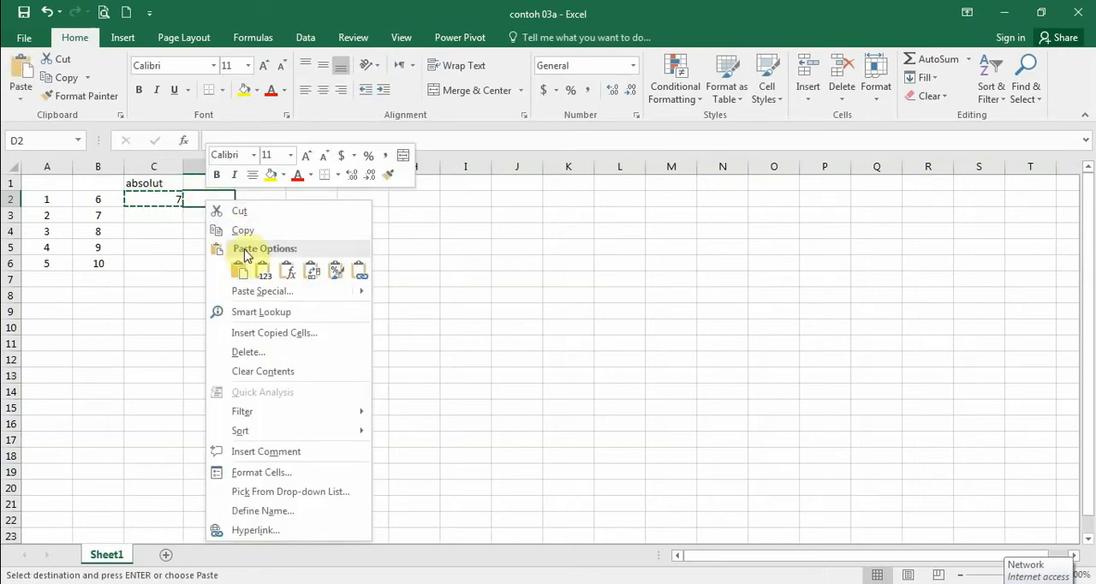
click(241, 271)
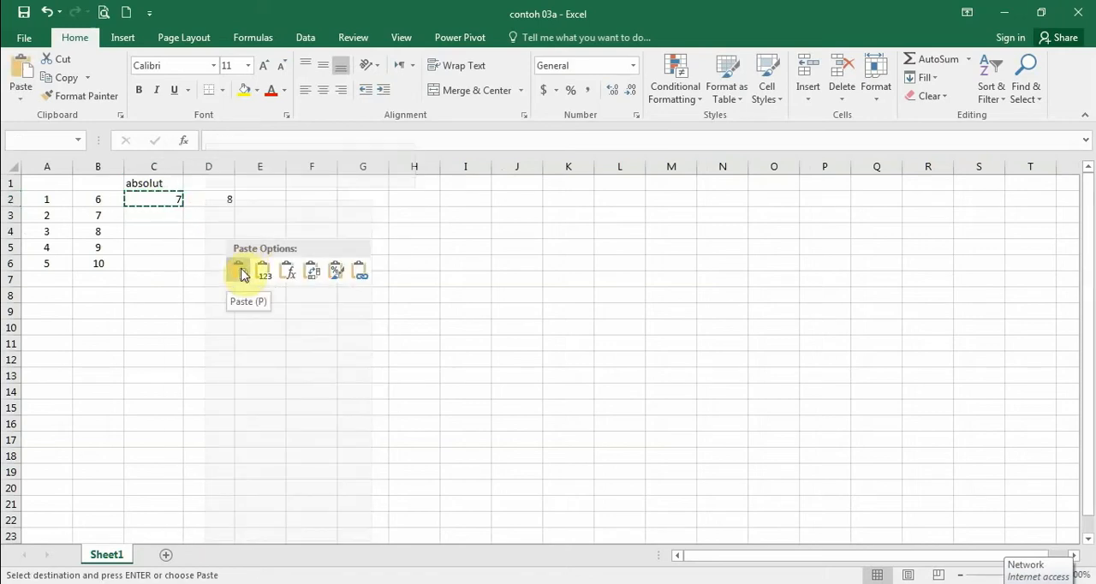
Step: Examine the pasted formula in D2 by displaying the sheet's formulas, and return to showing the results
click(193, 247)
click(211, 199)
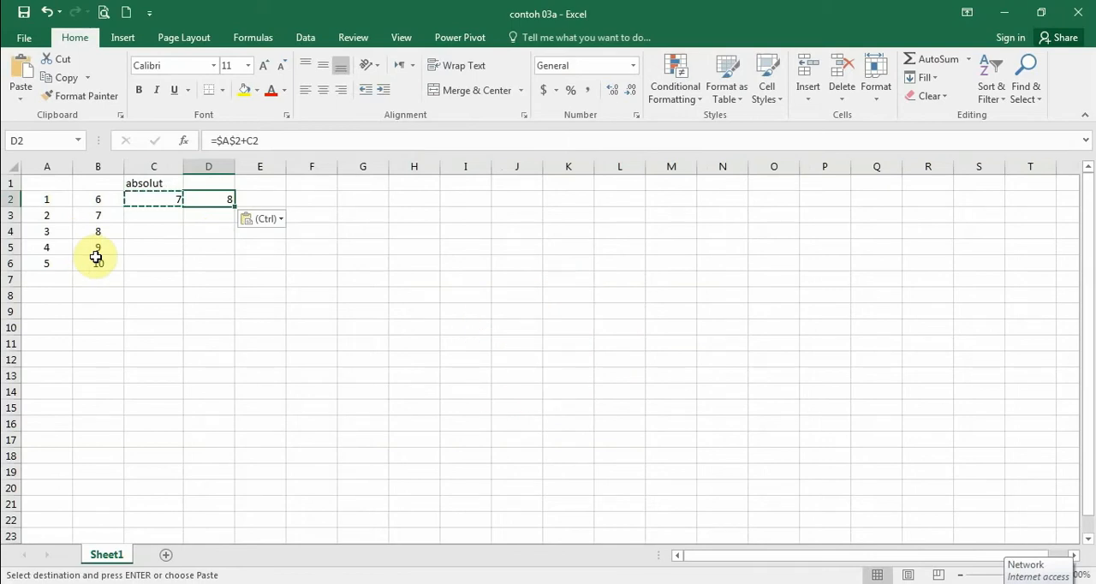
key(ctrl+grave)
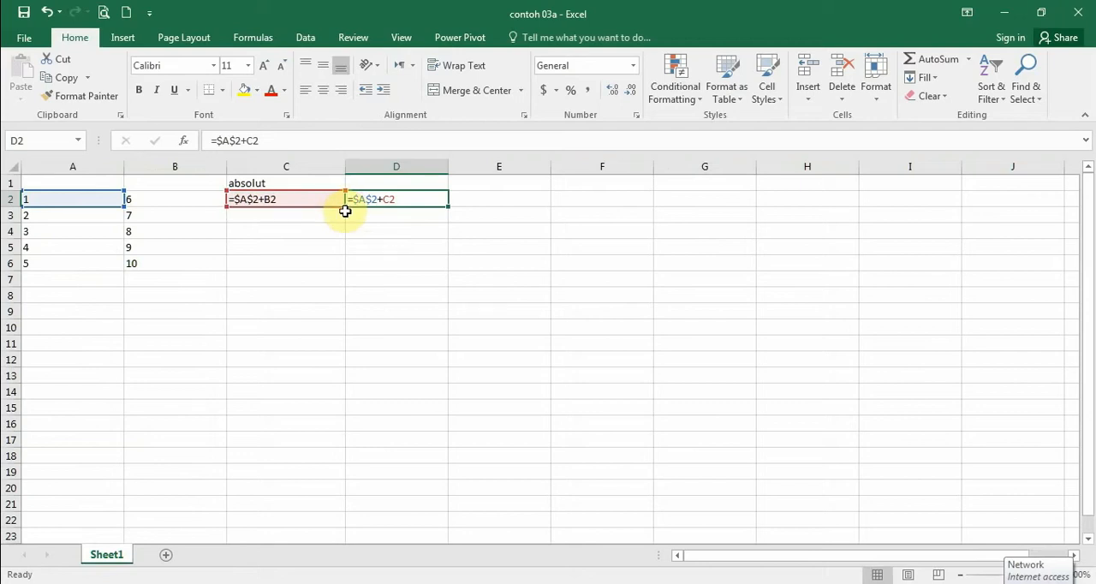
key(ctrl+grave)
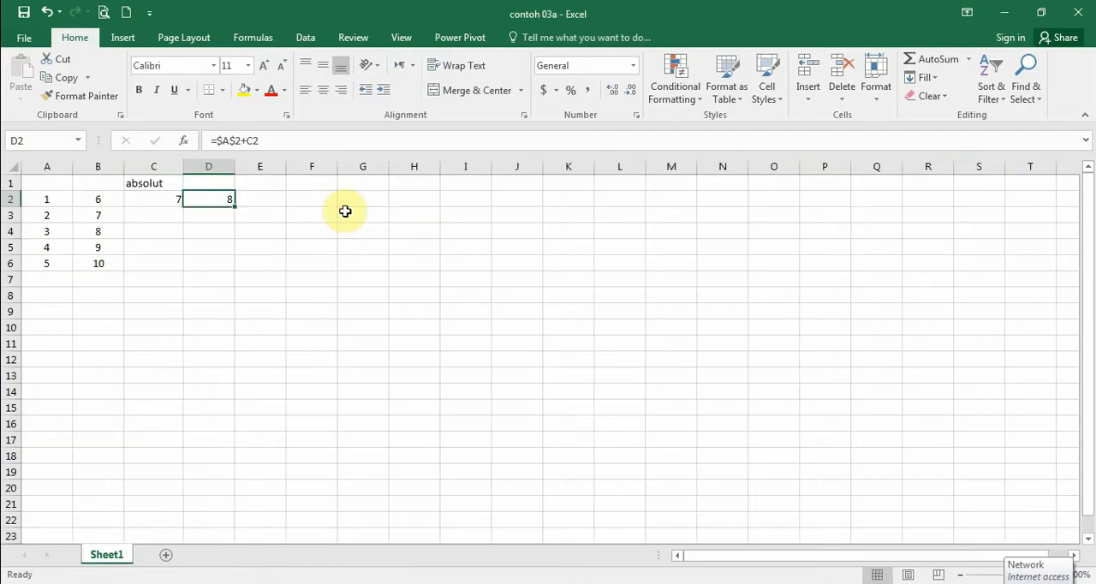
Step: Fill the formula in C2 down to C6 and the formula in D2 down to D6
click(178, 202)
drag(183, 206, 184, 269)
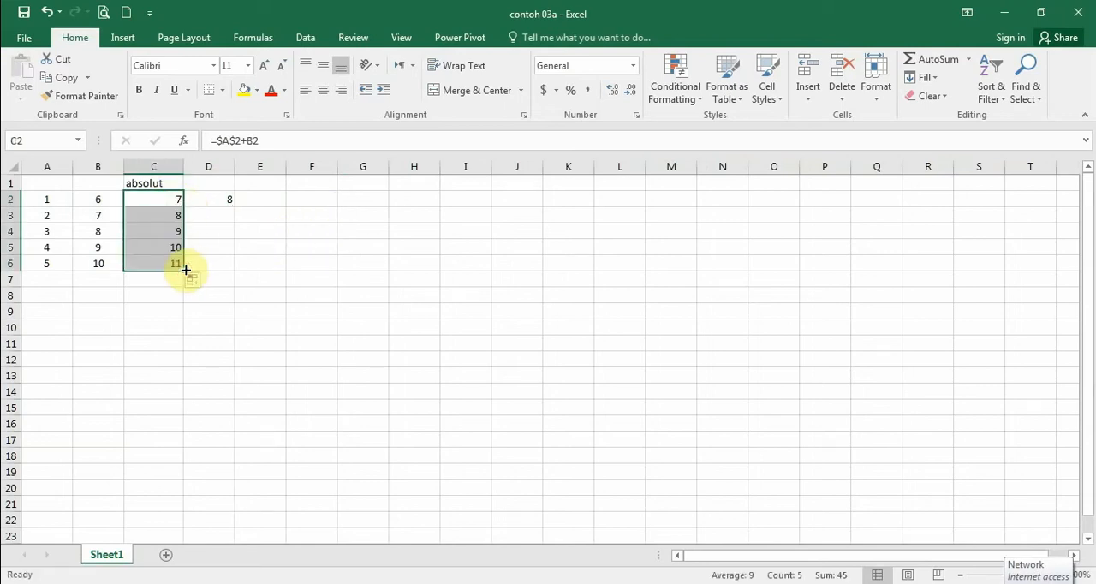
click(226, 201)
drag(233, 207, 229, 265)
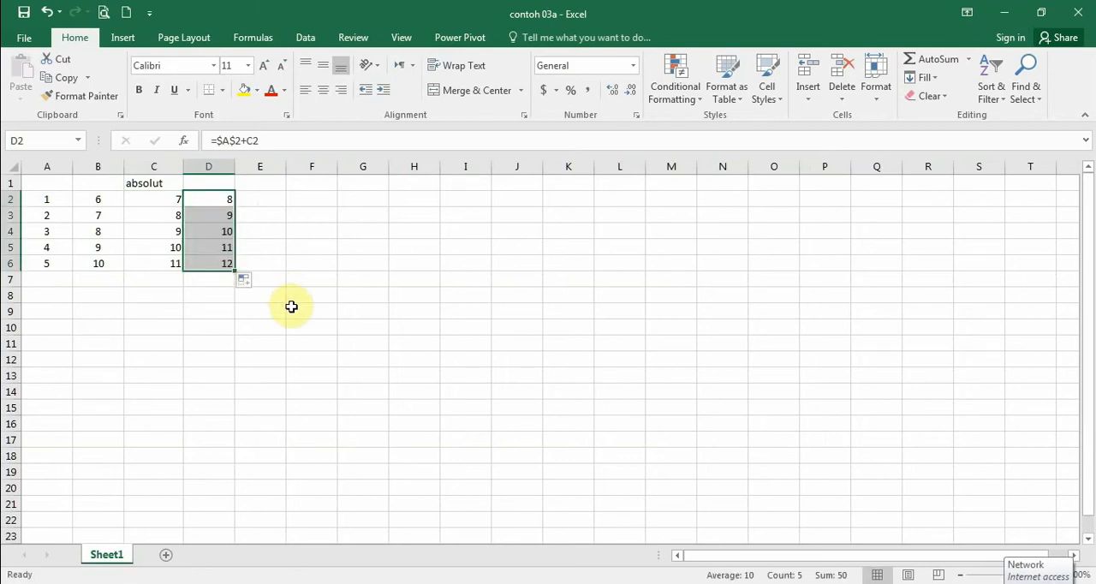
Step: Display the sheet's formulas and step up the absolut formulas from D6 to D2 to examine their references
key(ctrl+grave)
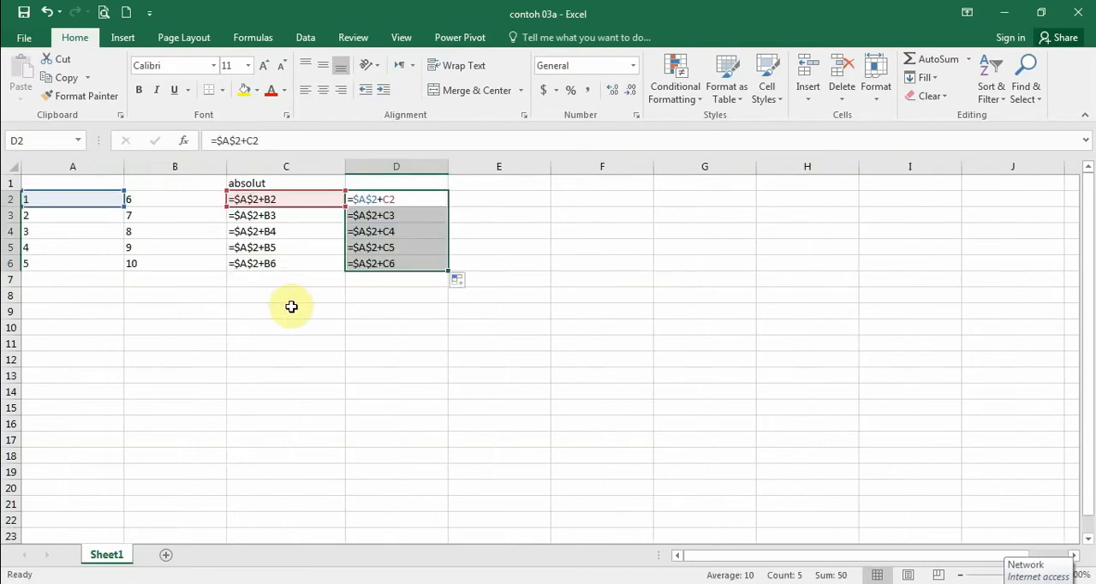
click(360, 266)
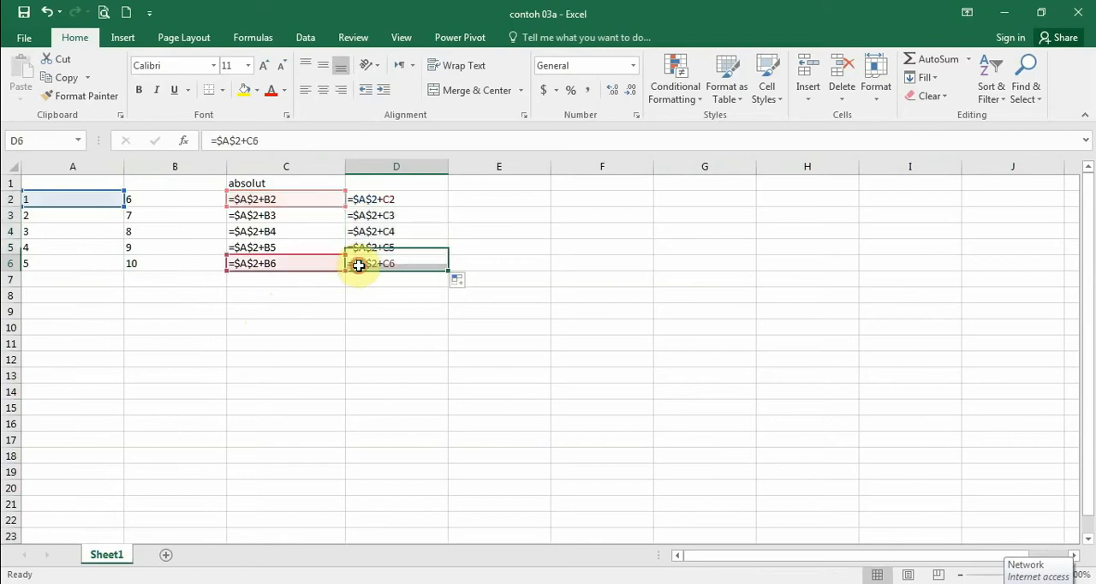
click(360, 247)
click(361, 228)
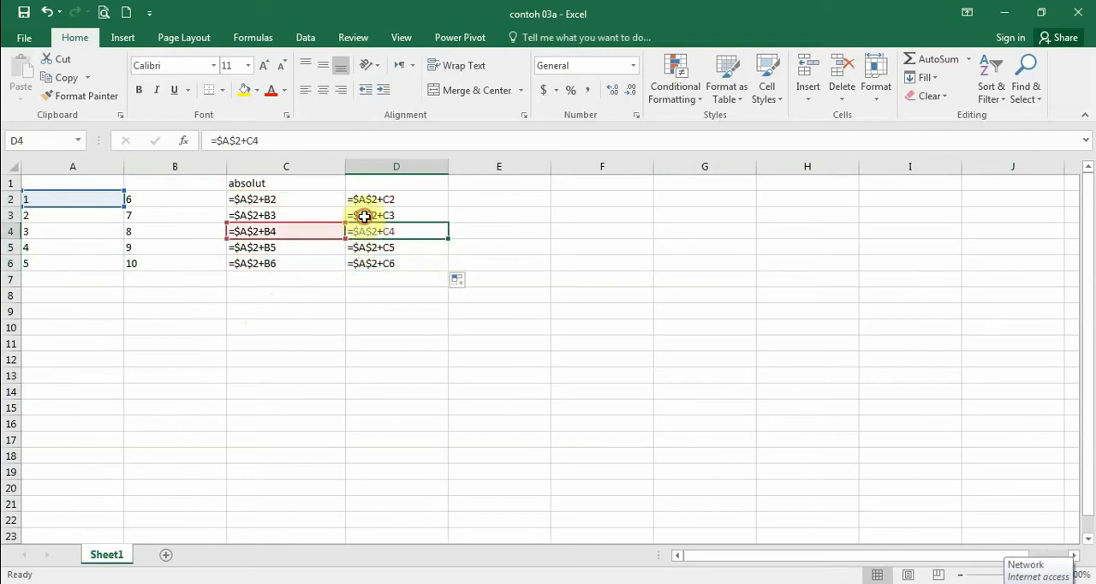
click(365, 203)
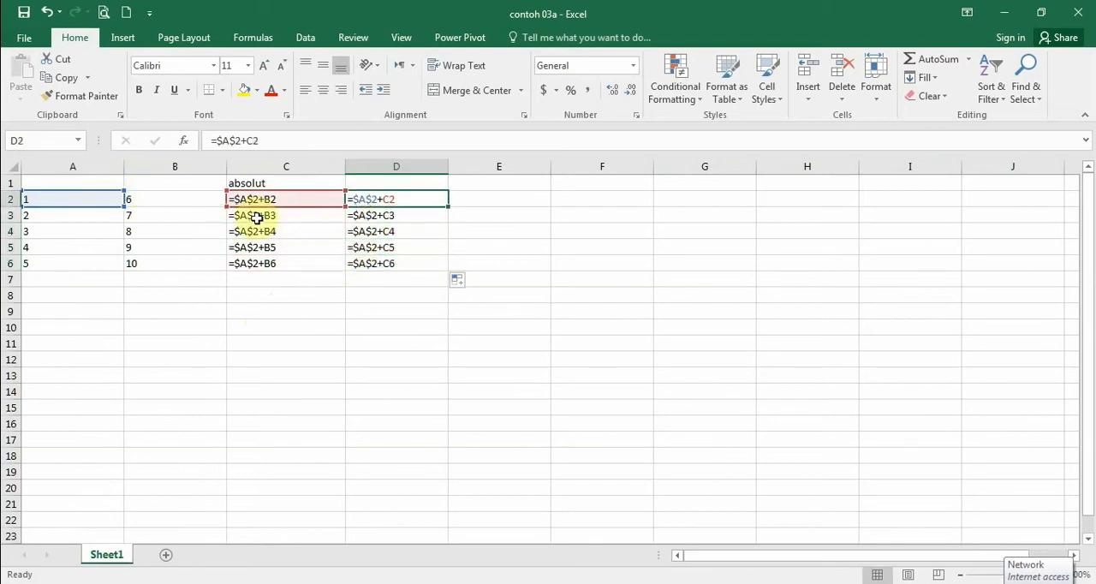
Step: Step down the absolut formulas from C2 to C6 and back up to C2 to trace their references
click(246, 216)
click(263, 202)
click(264, 216)
click(266, 232)
click(269, 247)
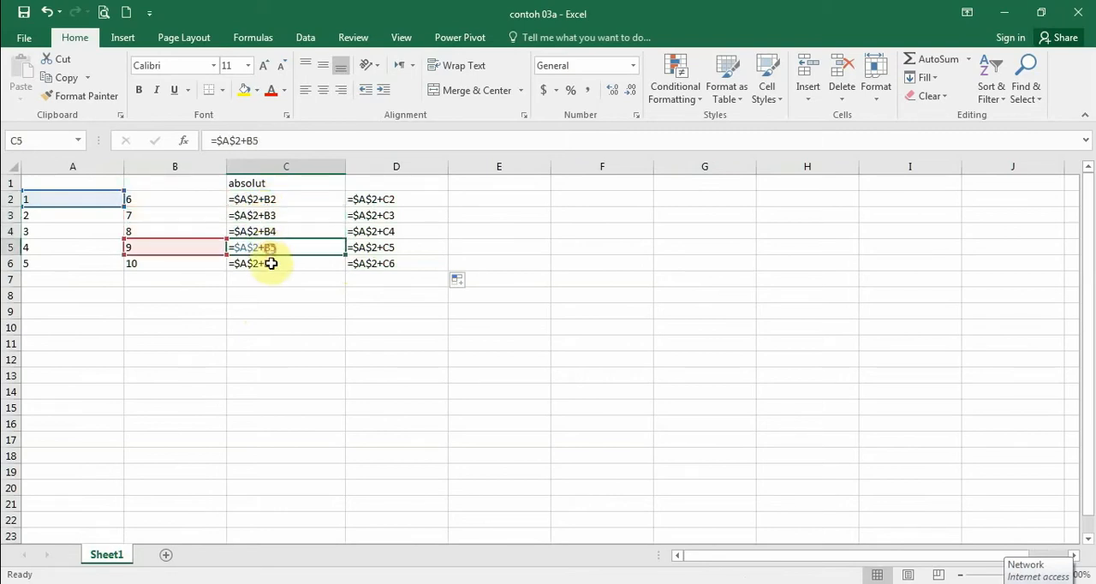
click(270, 264)
click(270, 250)
click(268, 233)
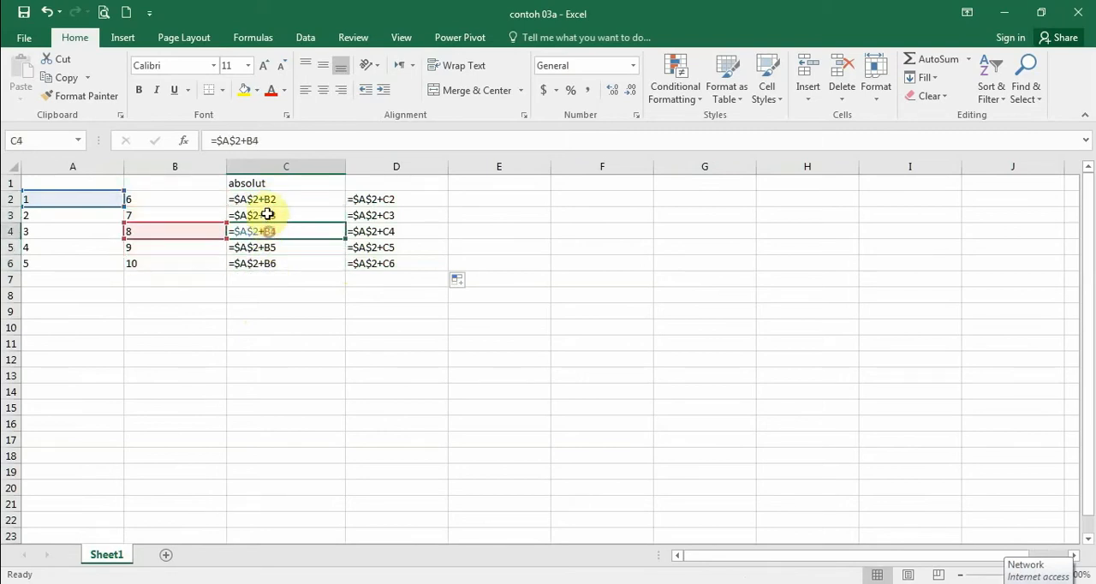
click(266, 217)
click(266, 199)
Step: Step down the formulas from D2 to D6 to examine their references, and return to showing results
click(363, 199)
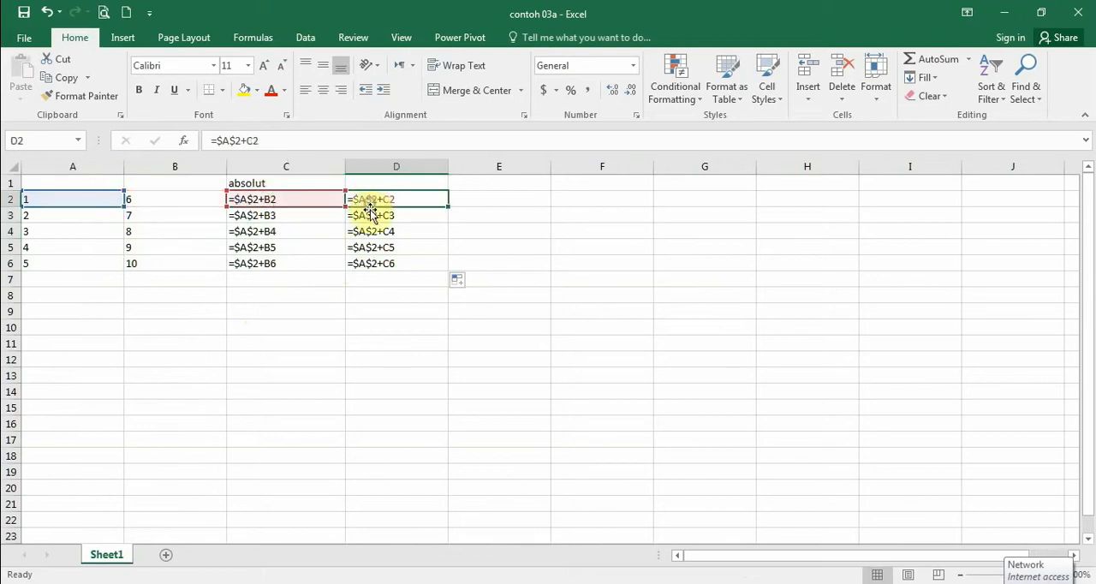
click(371, 216)
click(371, 232)
click(373, 249)
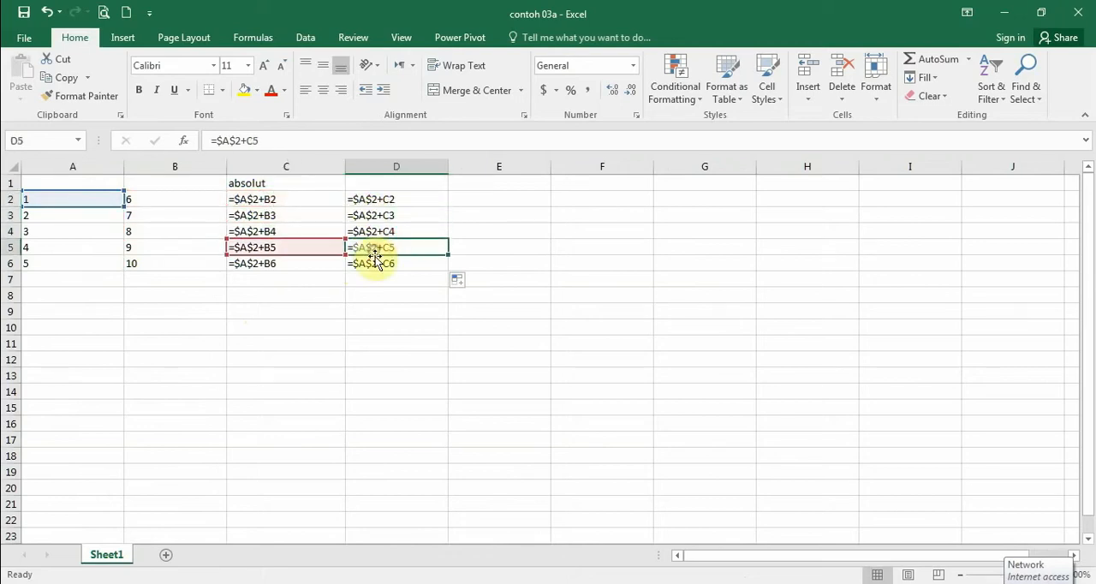
click(374, 265)
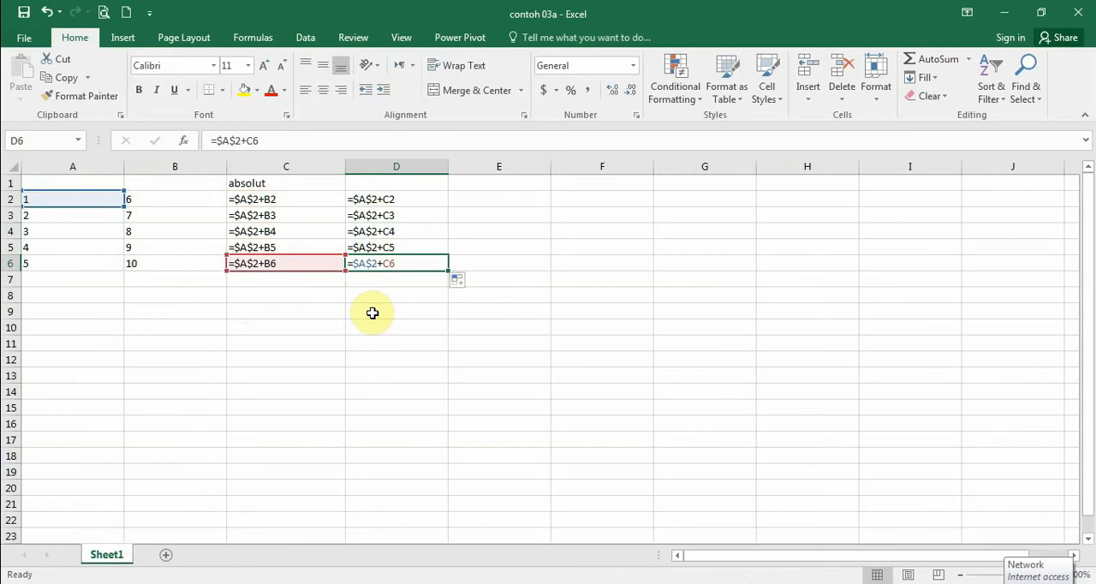
key(ctrl+grave)
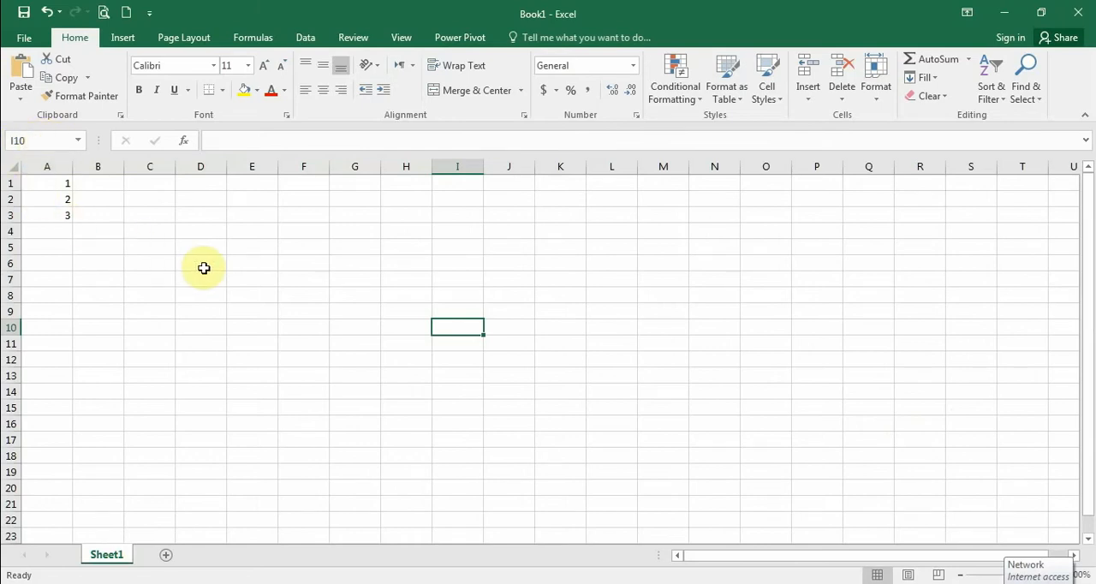
Step: Assign the range name contoh to cells A1:A3 in the Book1 workbook
click(56, 185)
drag(56, 185, 50, 221)
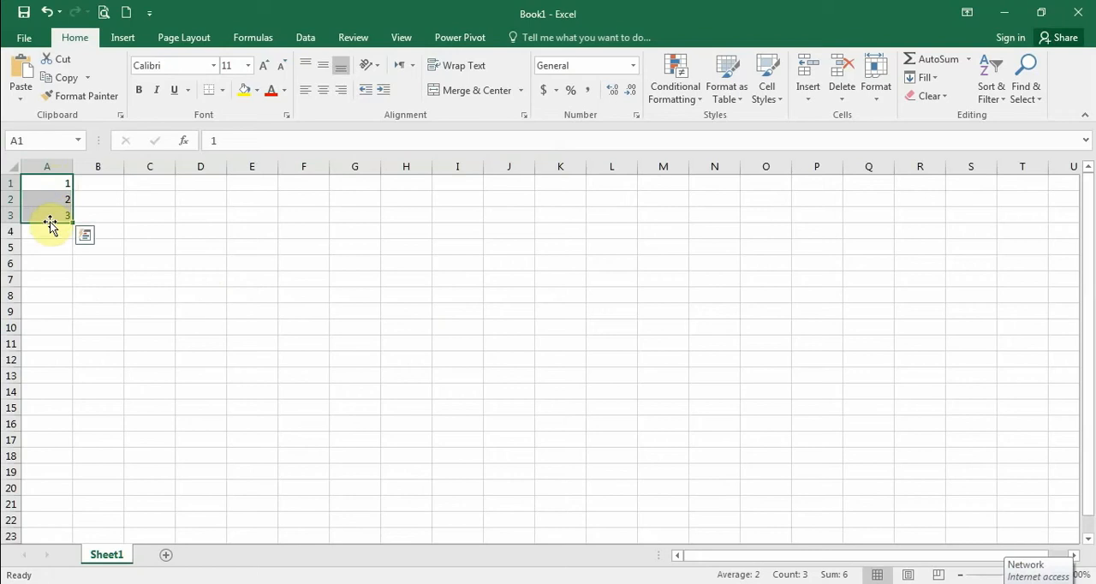
click(25, 140)
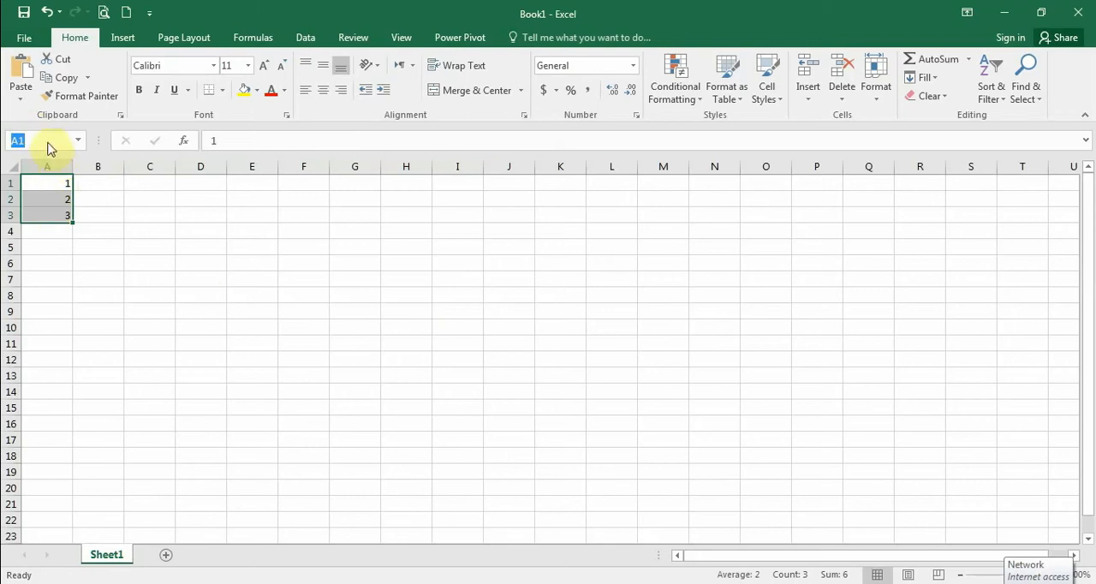
text(contoh)
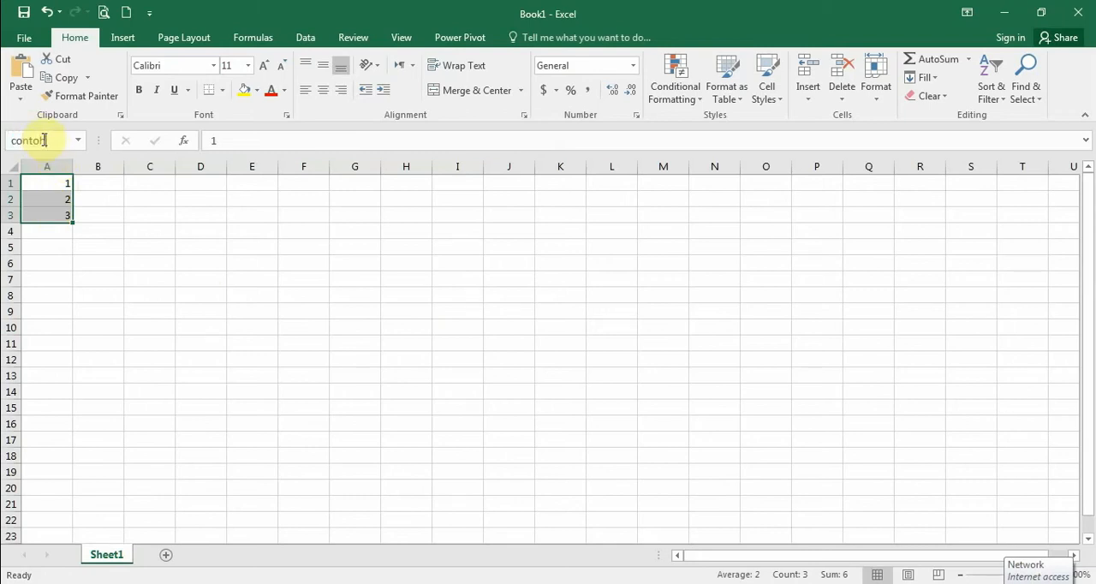
key(Return)
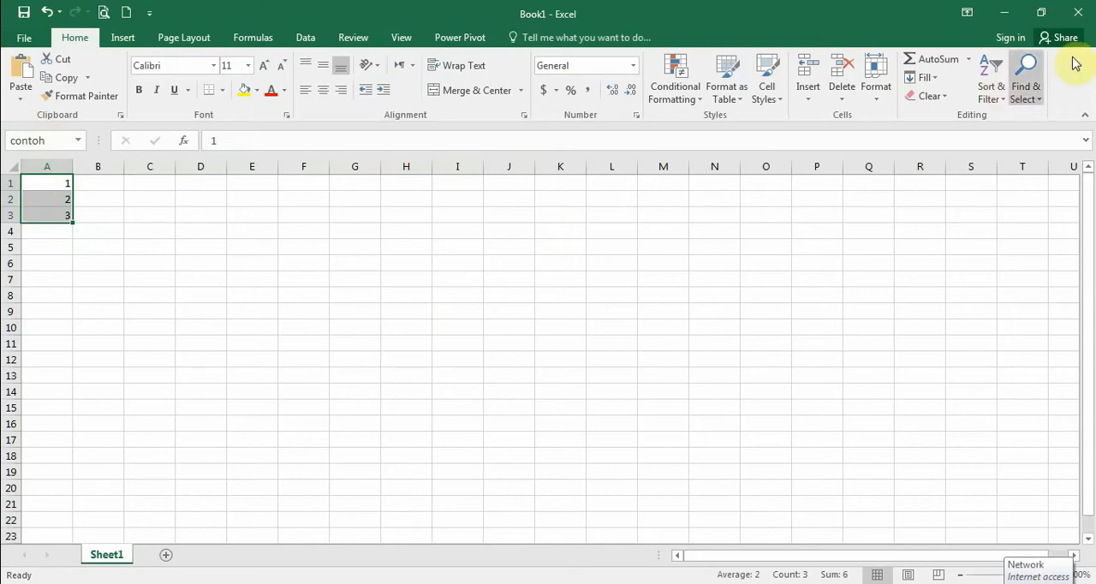
Step: AutoSum the contoh range into cell A4 and check the resulting formula
click(927, 60)
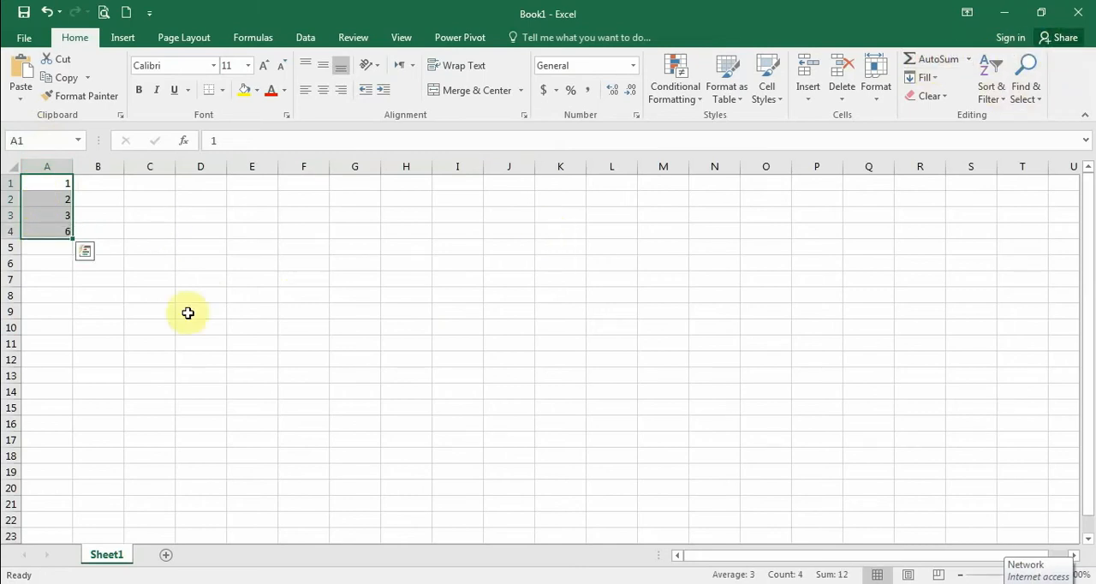
click(59, 261)
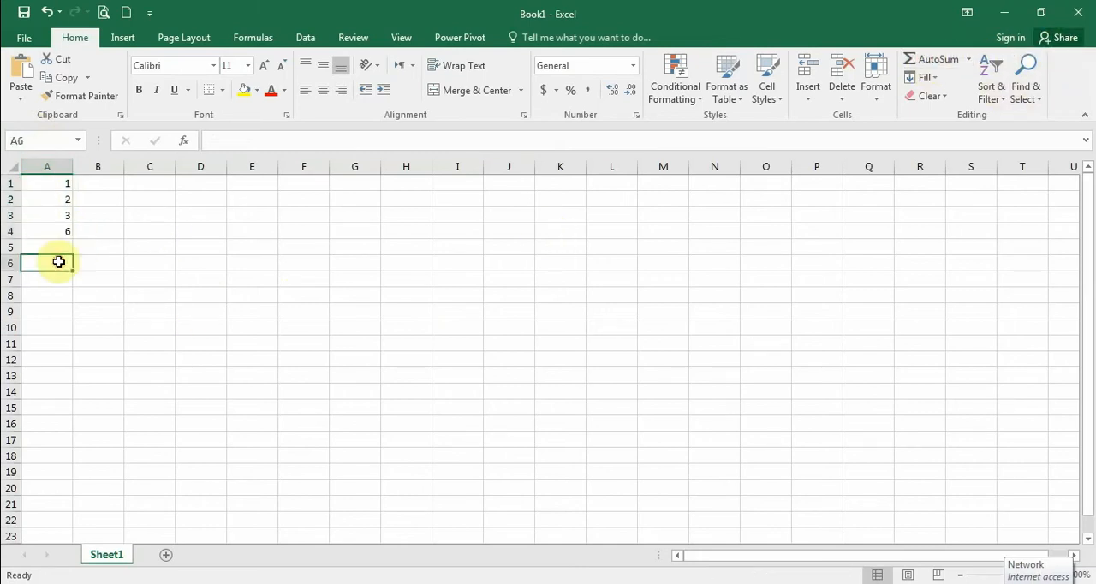
click(56, 229)
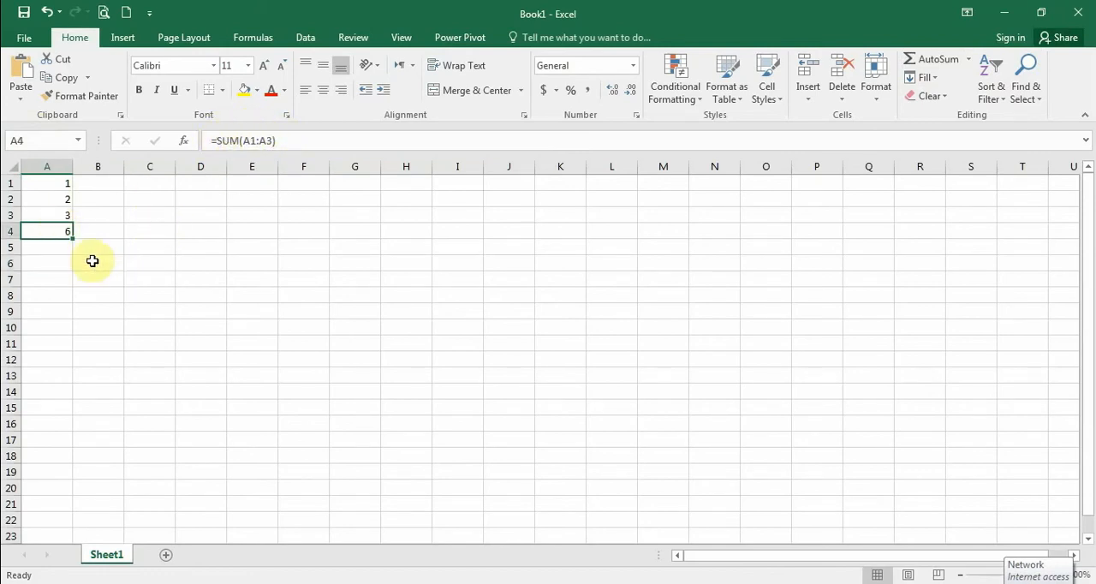
Step: Step through cells A1 to A3 individually to examine their cell references
click(61, 181)
click(56, 198)
click(63, 216)
click(100, 215)
click(55, 184)
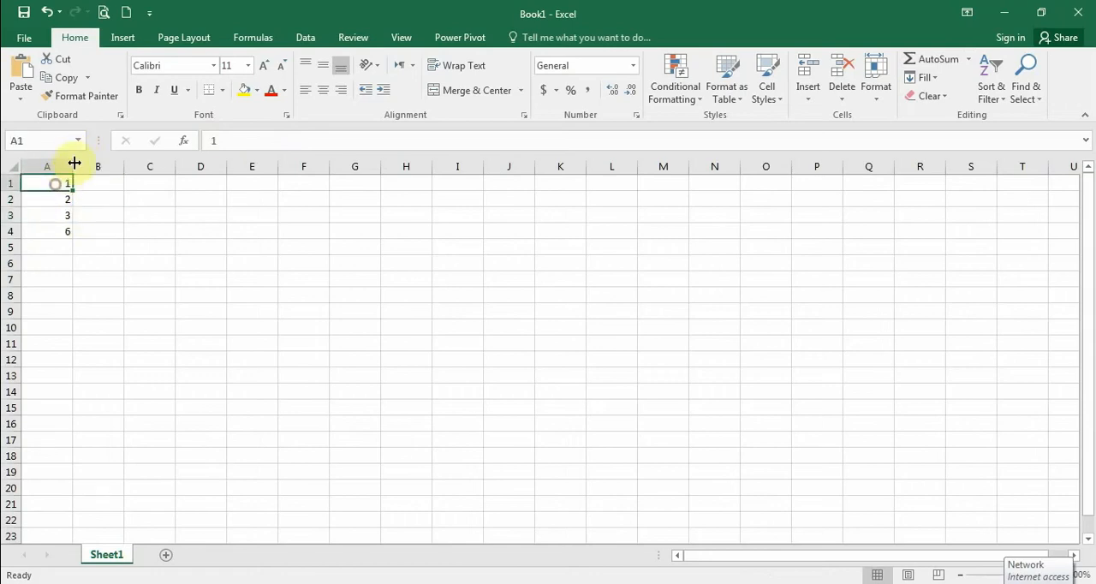
Step: Select the named range contoh by its name, and repeat the selection starting from cell A6
click(78, 140)
click(42, 161)
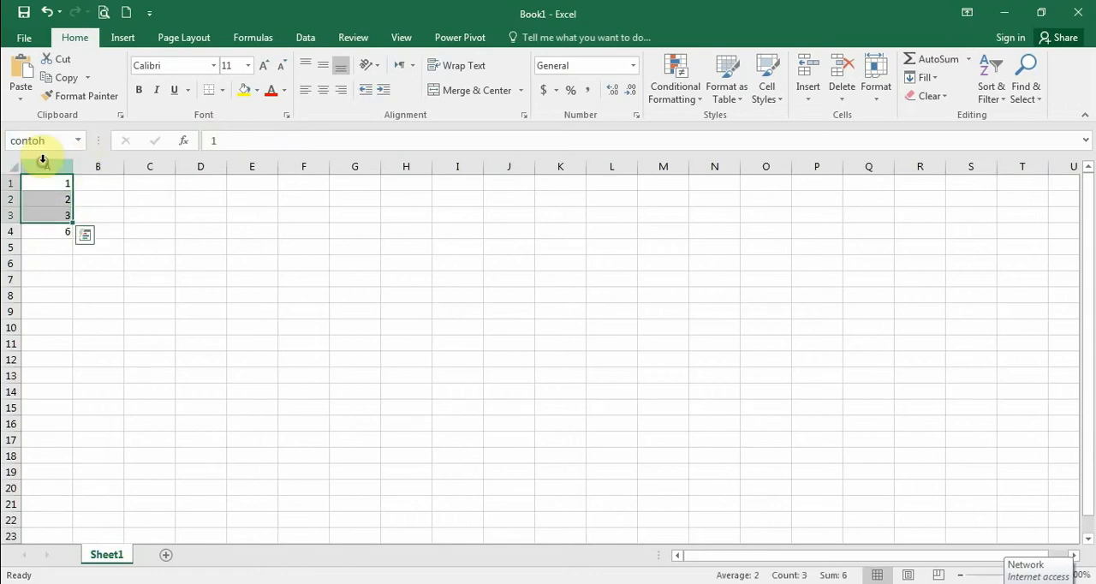
click(54, 262)
click(78, 140)
click(42, 161)
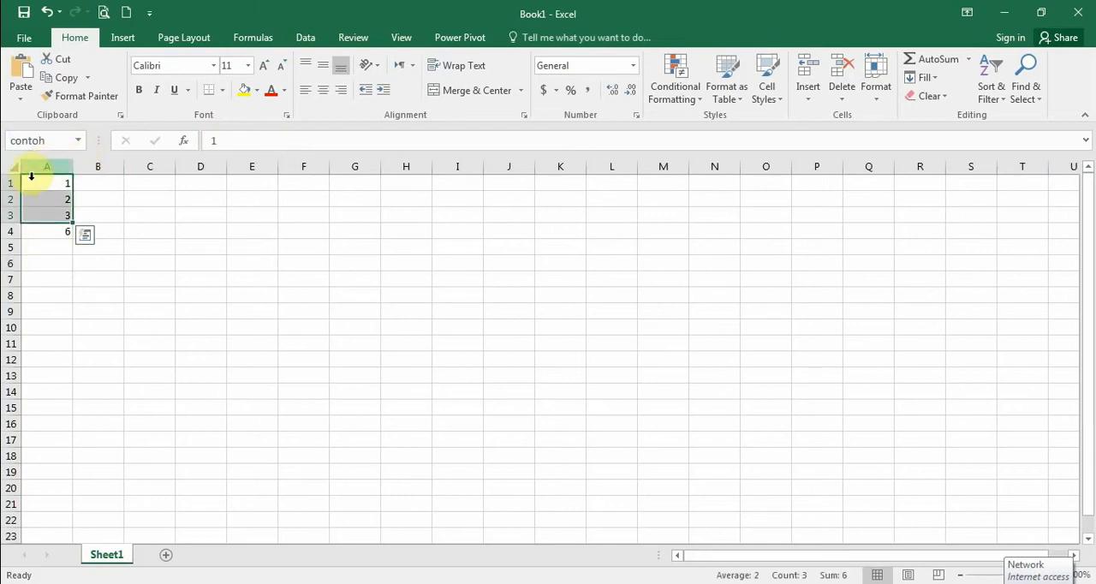
Step: Check the SUM formula in cell A4 again and leave the cell
click(218, 248)
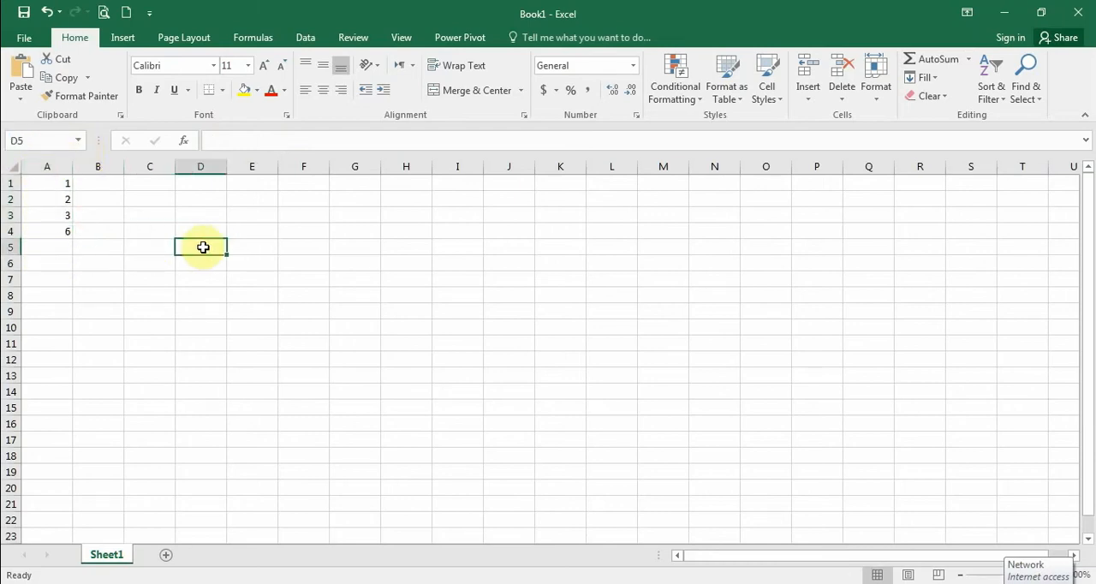
click(54, 232)
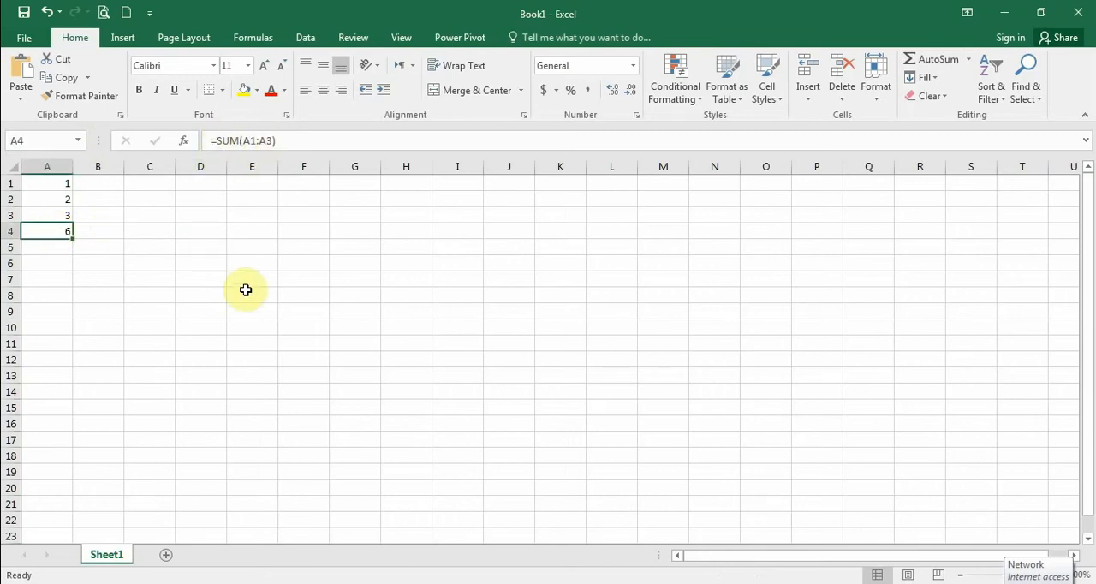
click(233, 245)
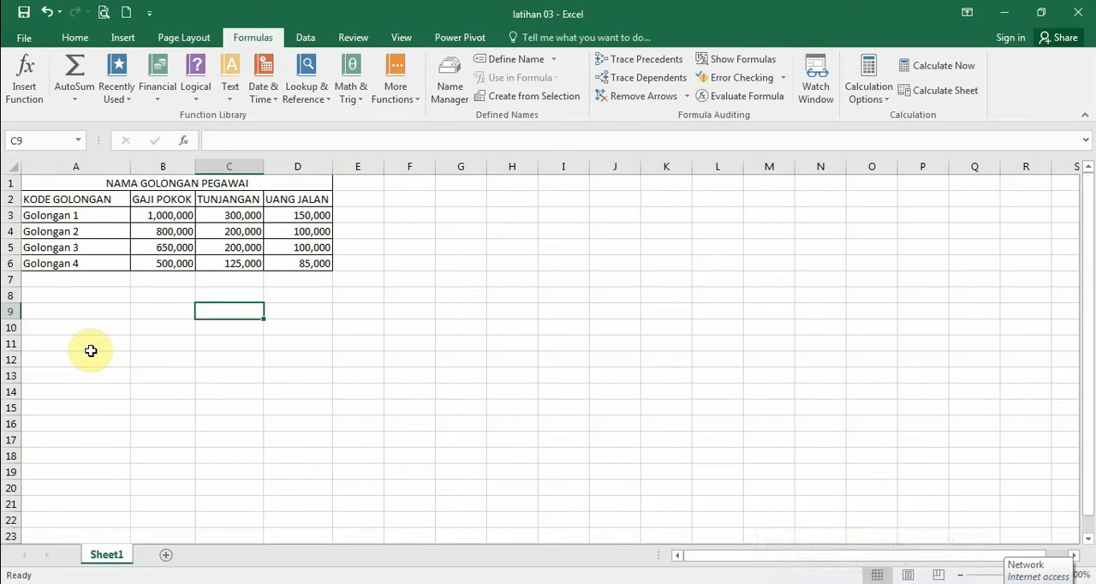
Step: In the latihan 03 workbook, create range names for the four table columns A2:D6 from the headings in their top row
drag(73, 199, 83, 262)
drag(185, 194, 175, 261)
drag(227, 199, 236, 261)
drag(281, 215, 301, 264)
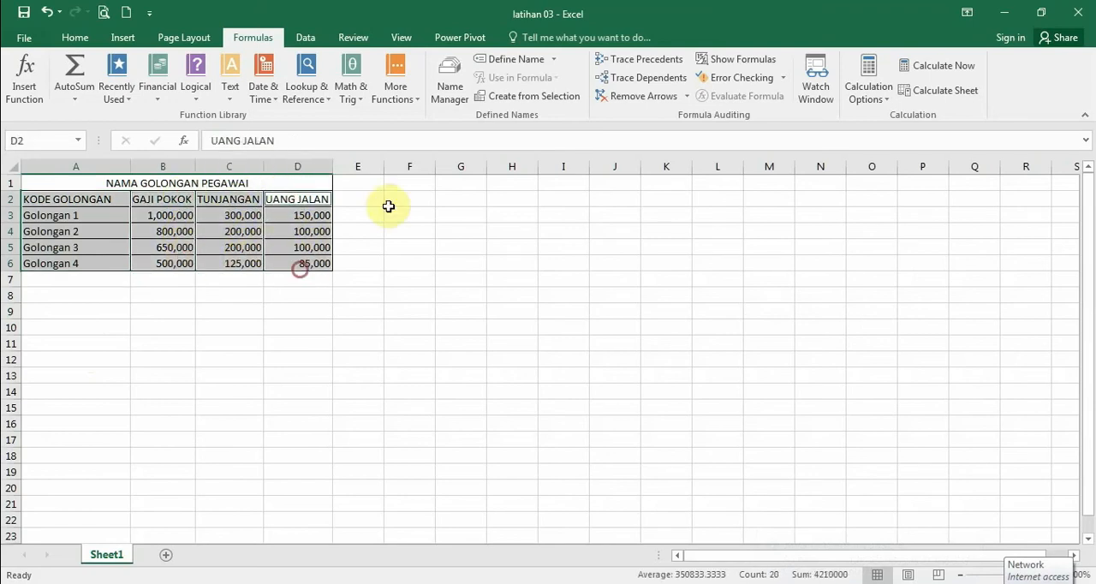
click(505, 97)
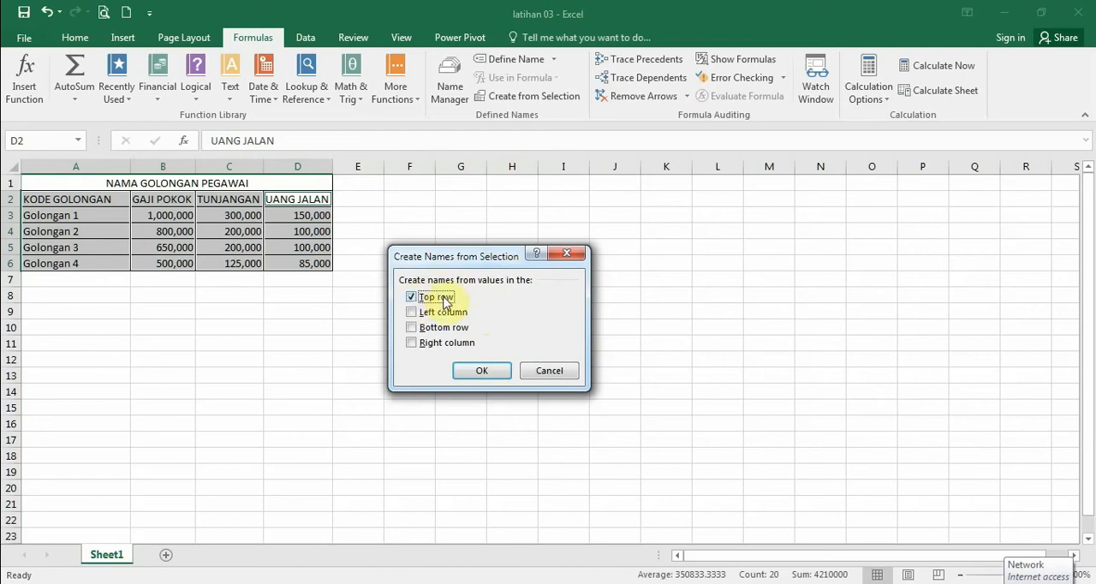
click(480, 370)
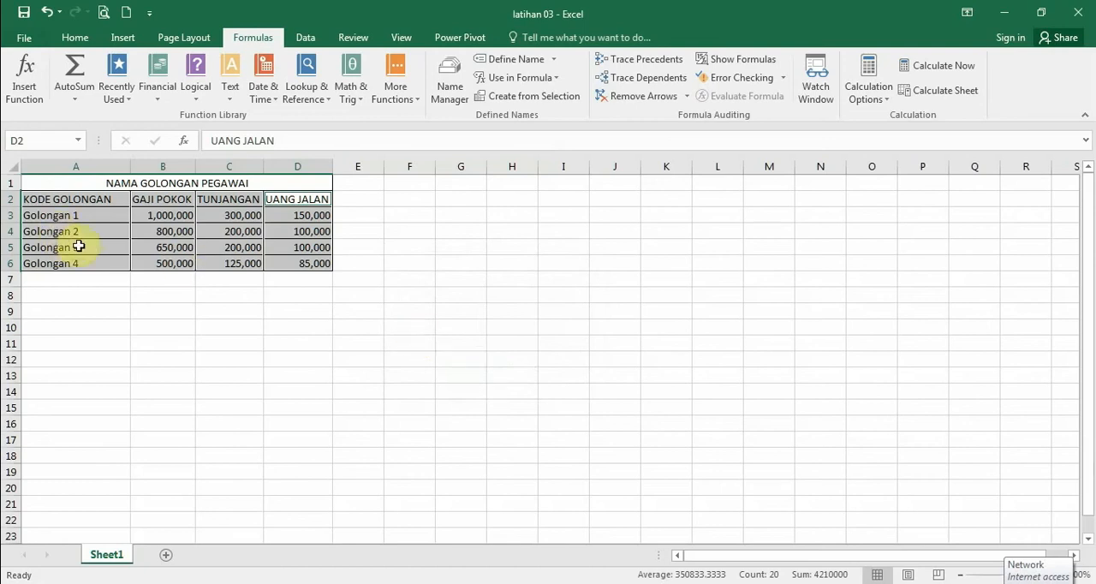
Step: Review the ranges behind GAJI_POKOK, KODE_GOLONGAN, TUNJANGAN and UANG_JALAN in the Name Manager, and close it
click(445, 99)
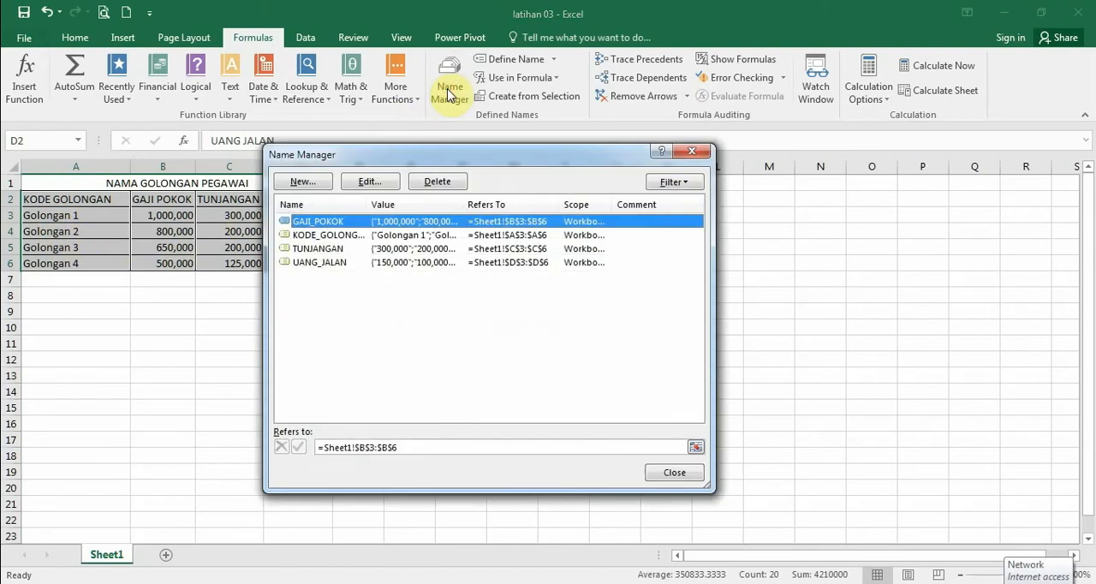
click(329, 236)
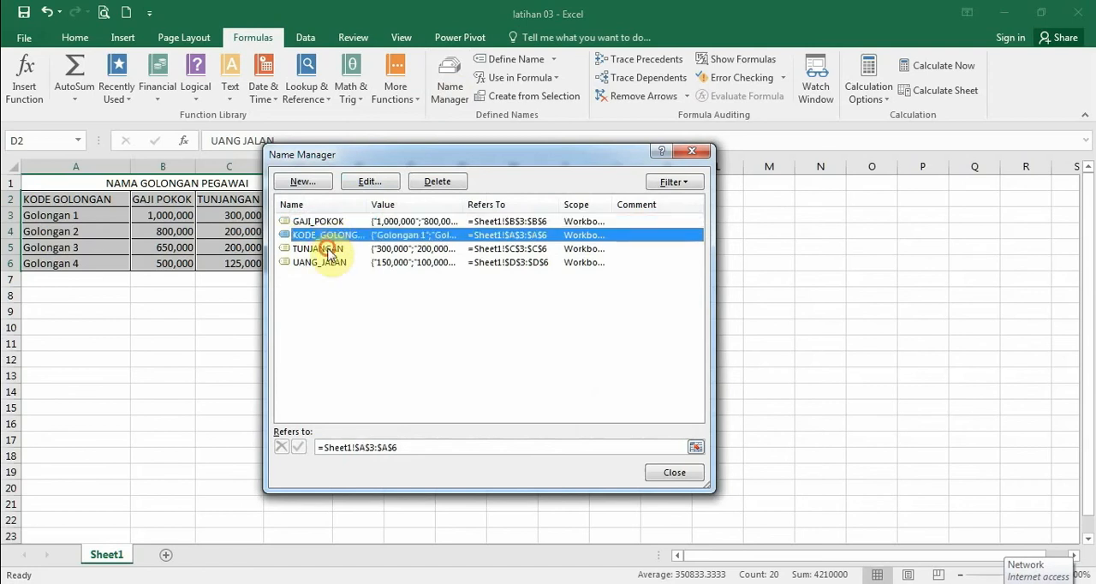
click(330, 249)
click(330, 262)
click(331, 221)
click(331, 235)
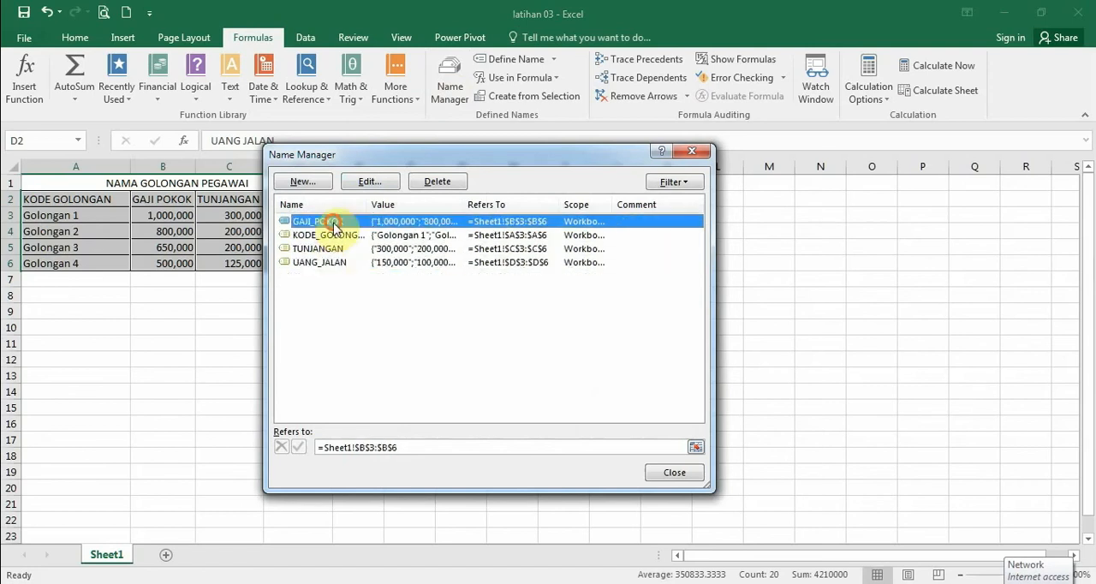
click(330, 248)
click(330, 262)
click(674, 470)
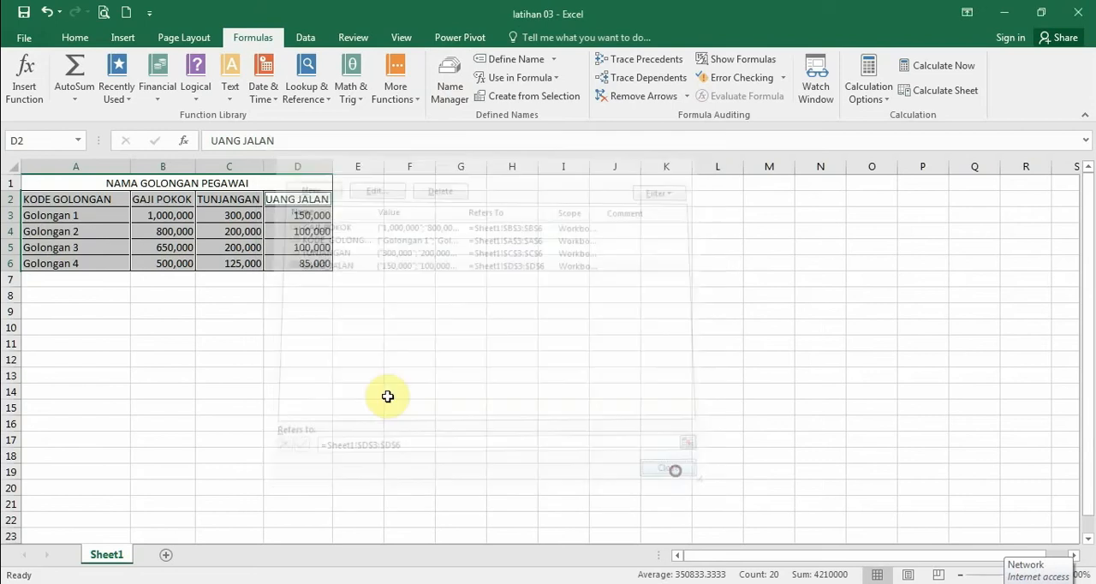
Step: Select the ranges KODE_GOLONGAN, GAJI_POKOK, TUNJANGAN and UANG_JALAN one after another by their names
click(108, 310)
click(77, 139)
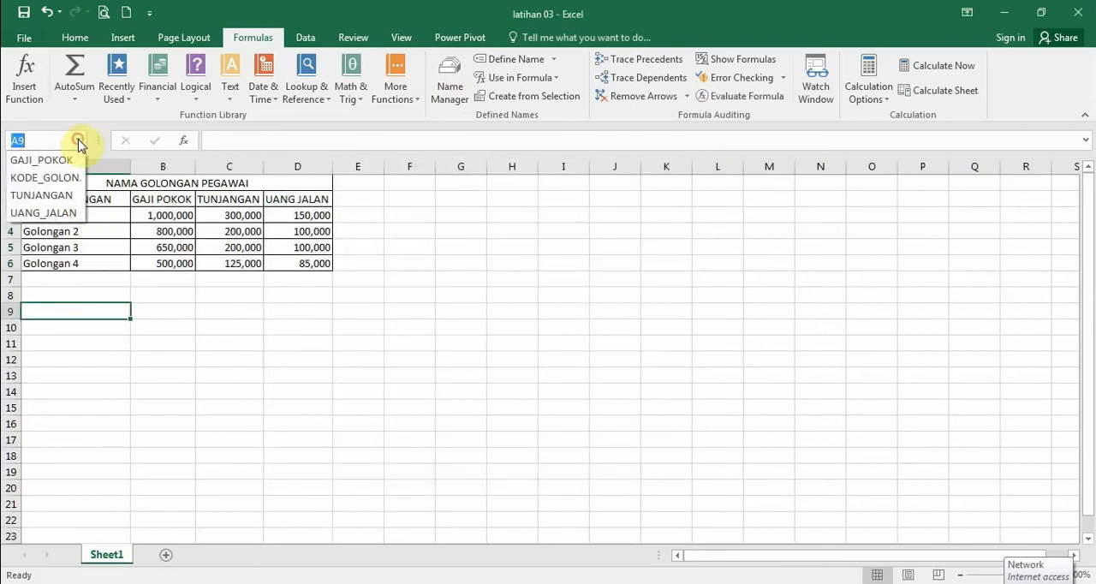
click(57, 175)
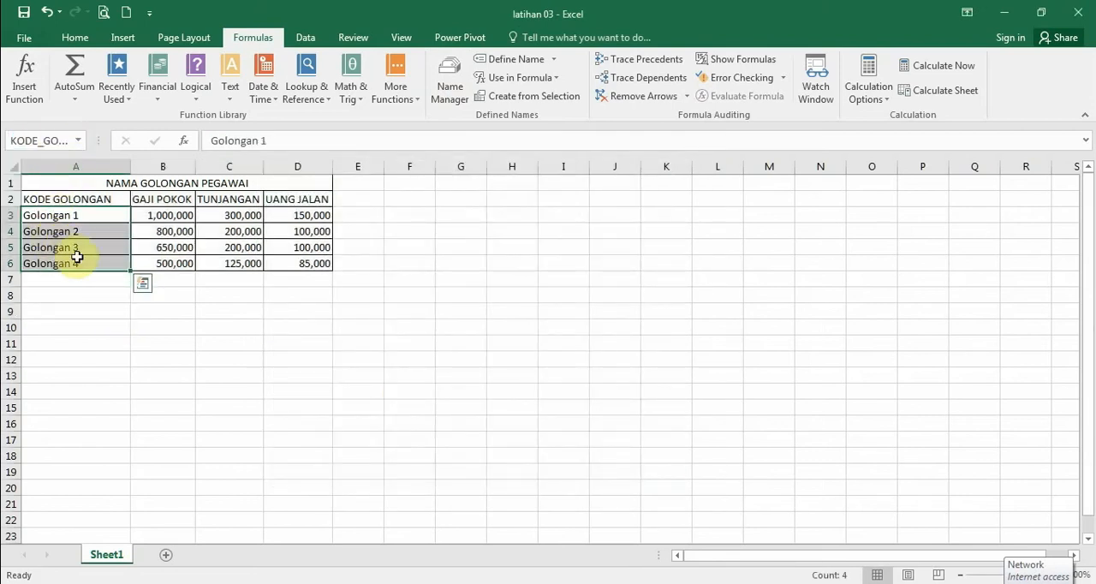
click(78, 140)
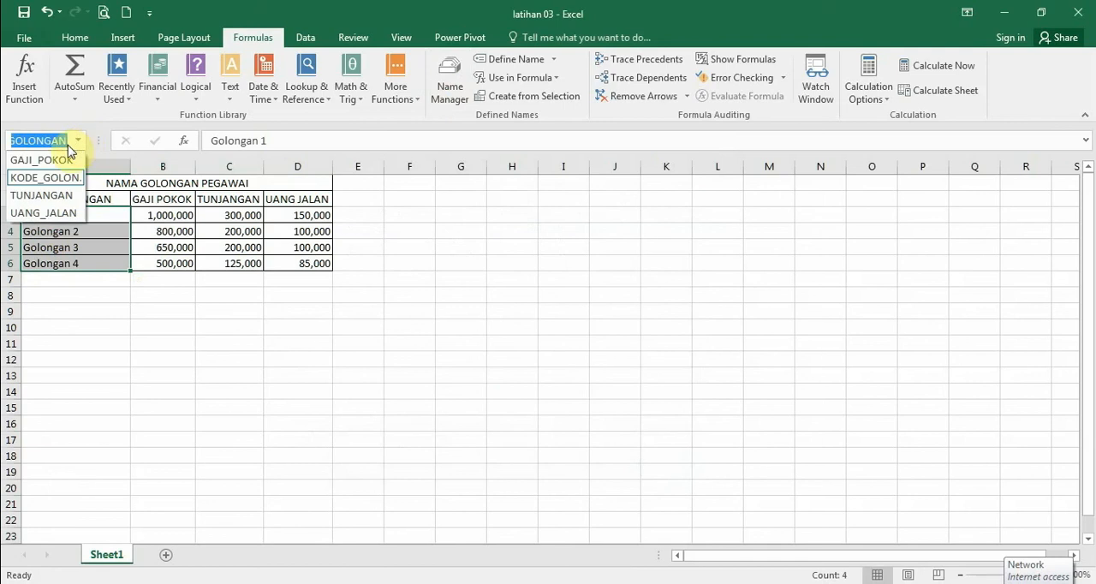
click(65, 160)
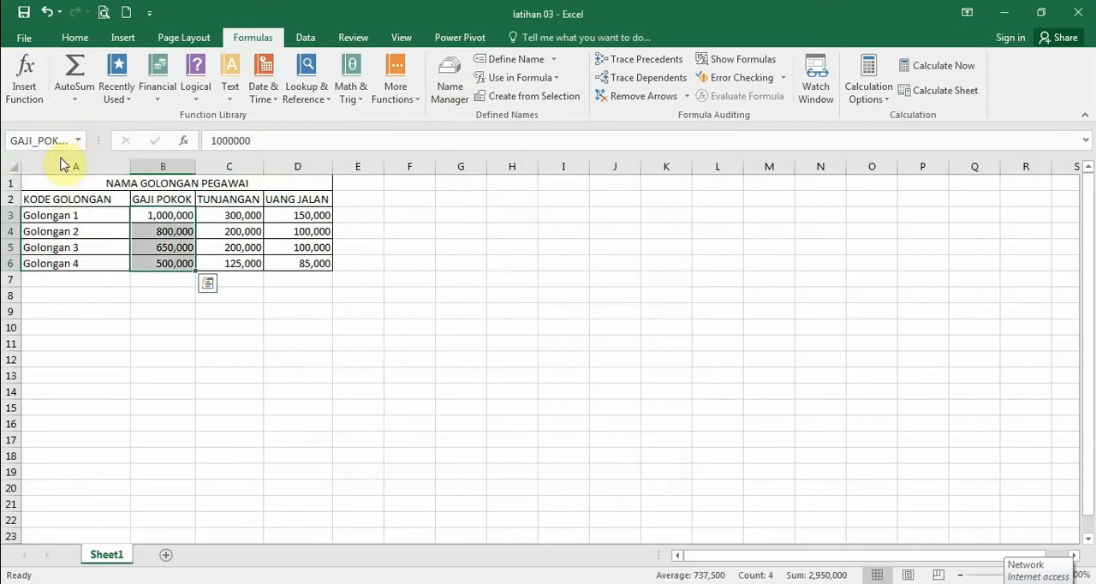
click(77, 142)
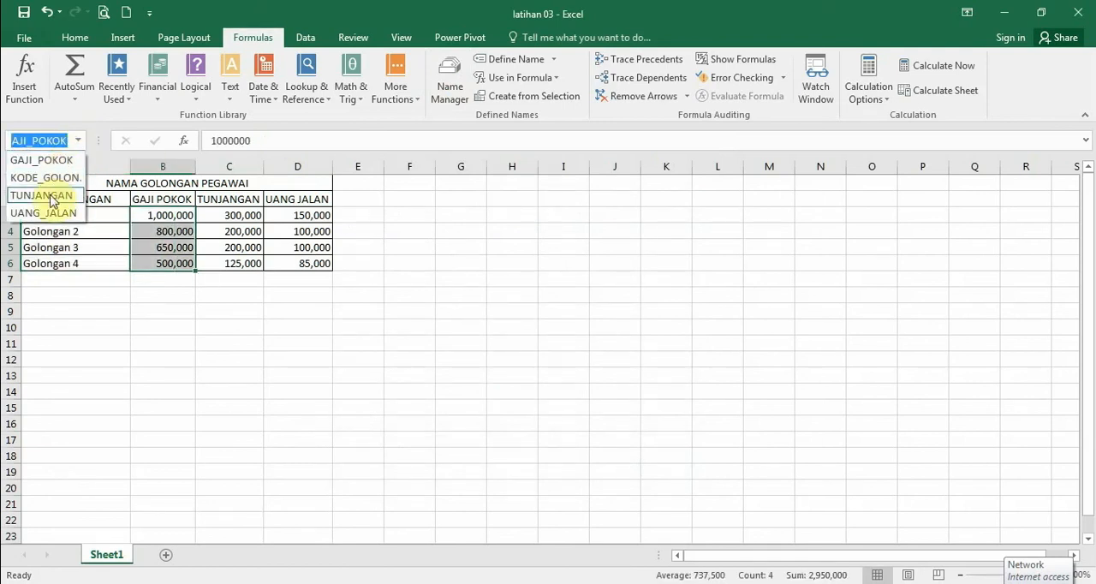
click(50, 194)
click(77, 140)
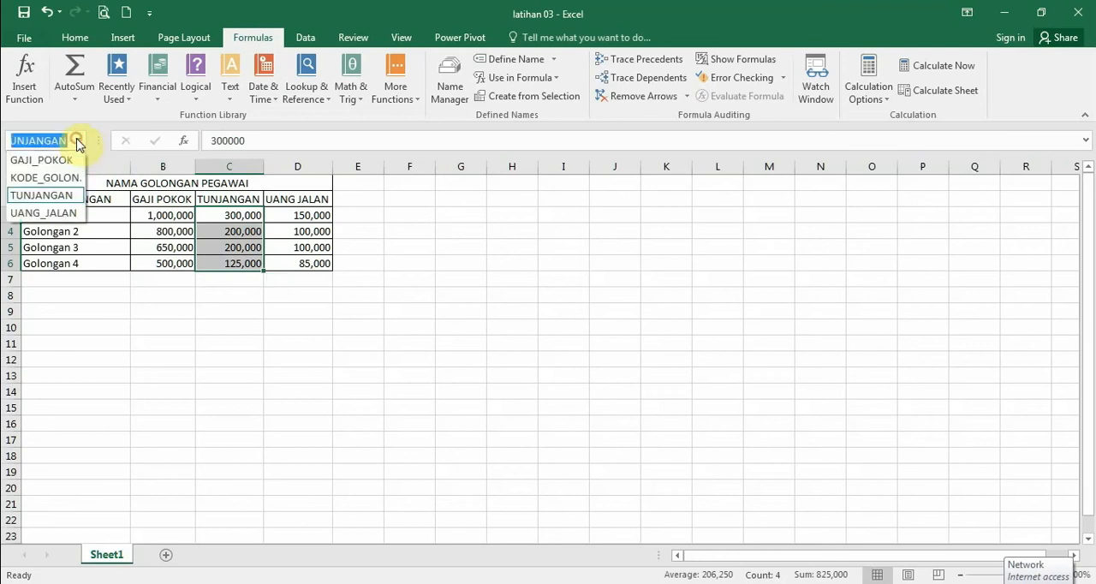
click(51, 215)
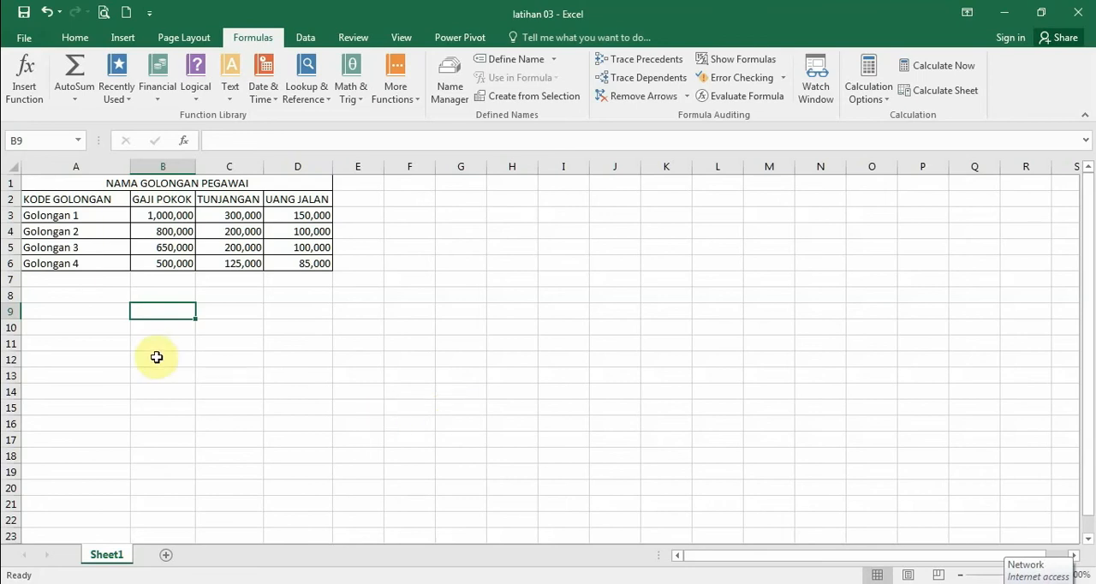
Step: Start defining the name KODE_GOLONGAN for cells A2:A6 and set its scope to Sheet1
drag(86, 203, 85, 264)
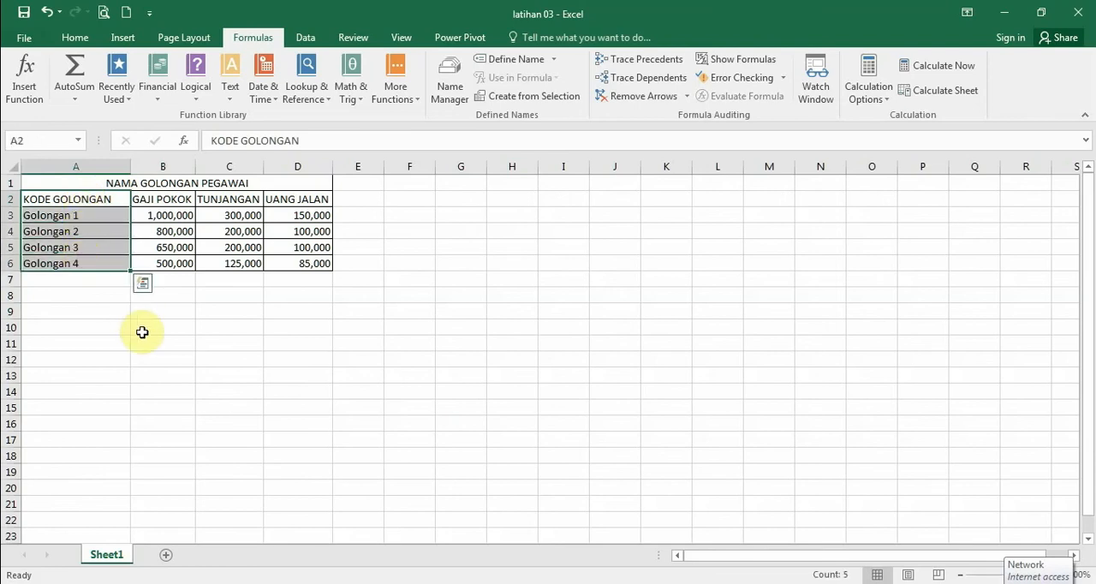
click(512, 59)
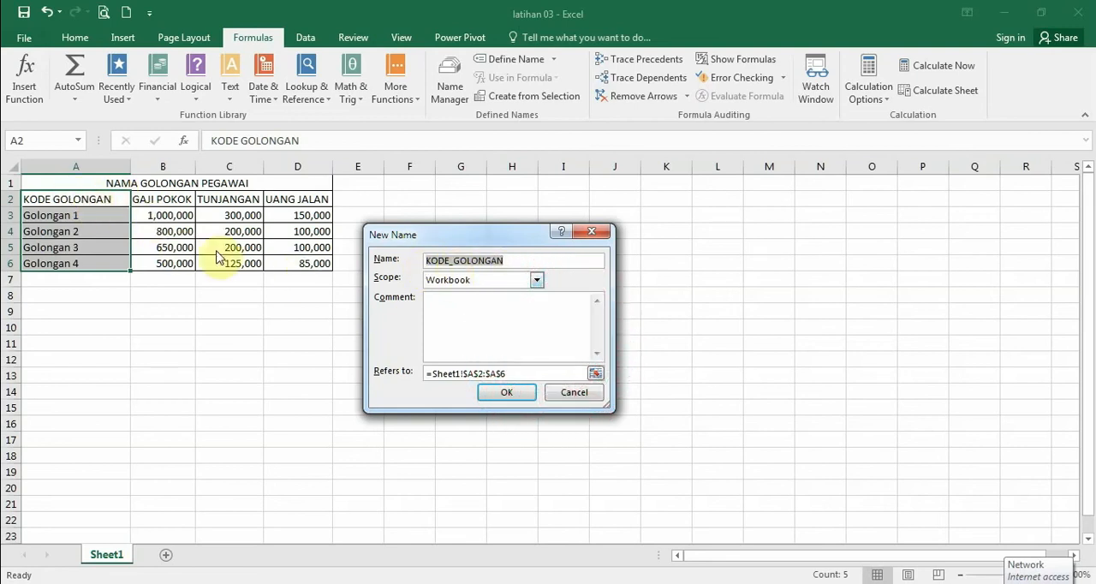
click(536, 283)
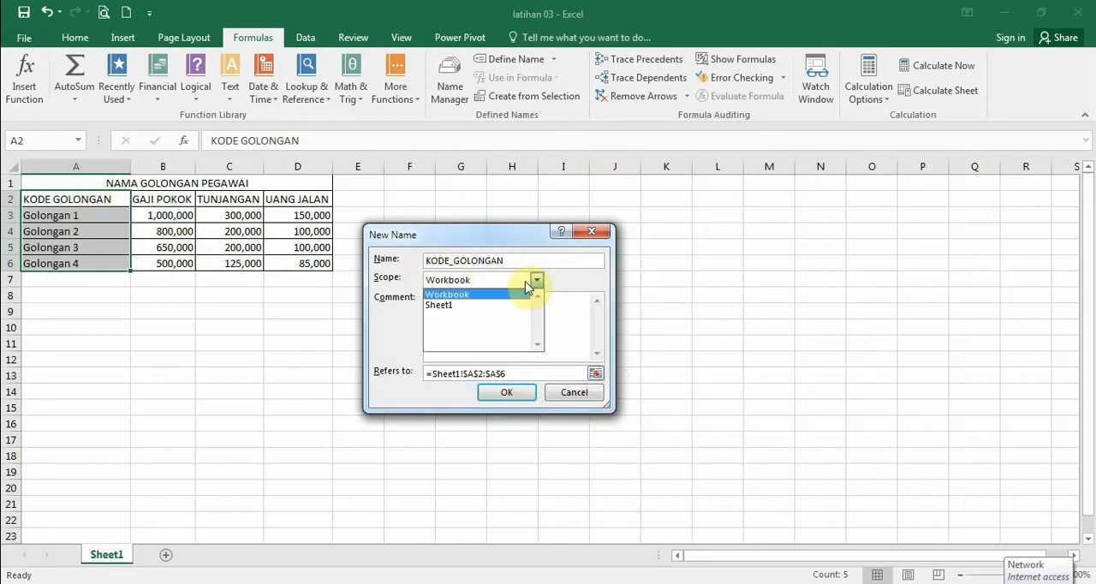
click(473, 306)
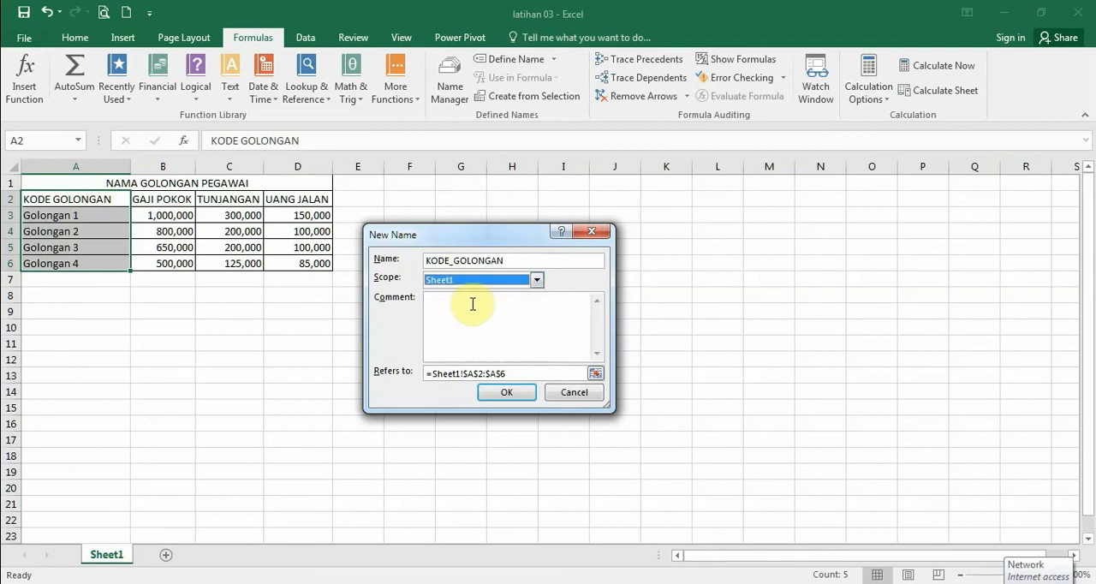
click(533, 285)
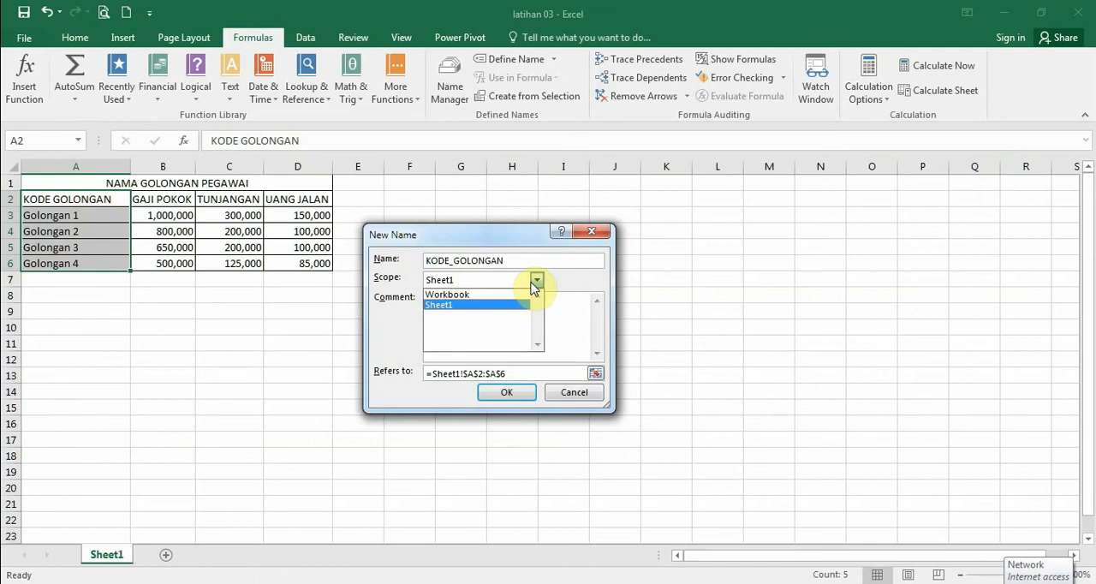
click(572, 279)
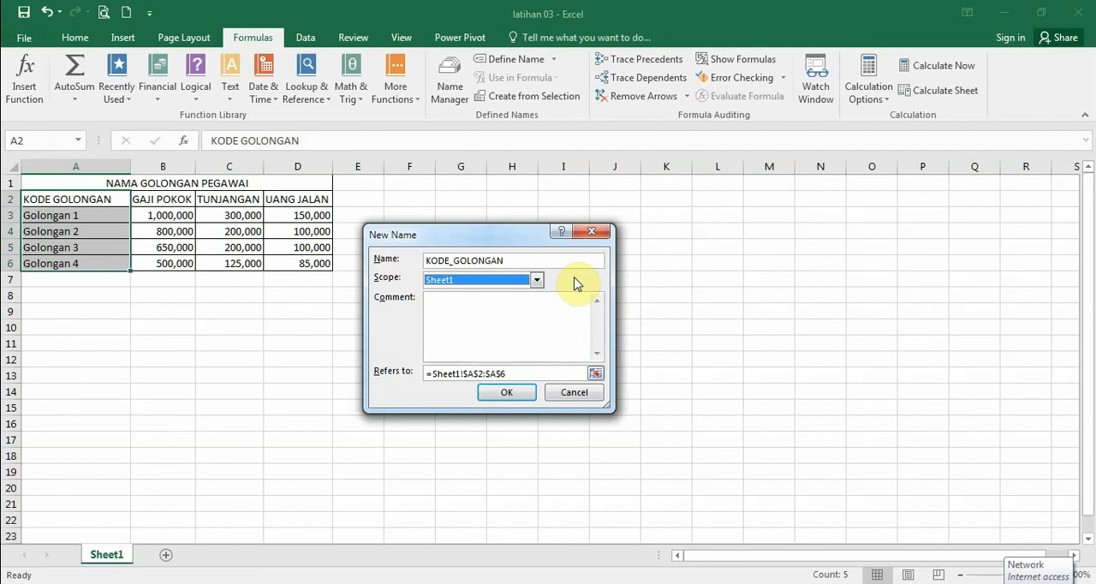
Step: Add the comment "ini merupakan kode golongan untuk pegawai" to the new name and create it
click(485, 307)
text(ini merupakan)
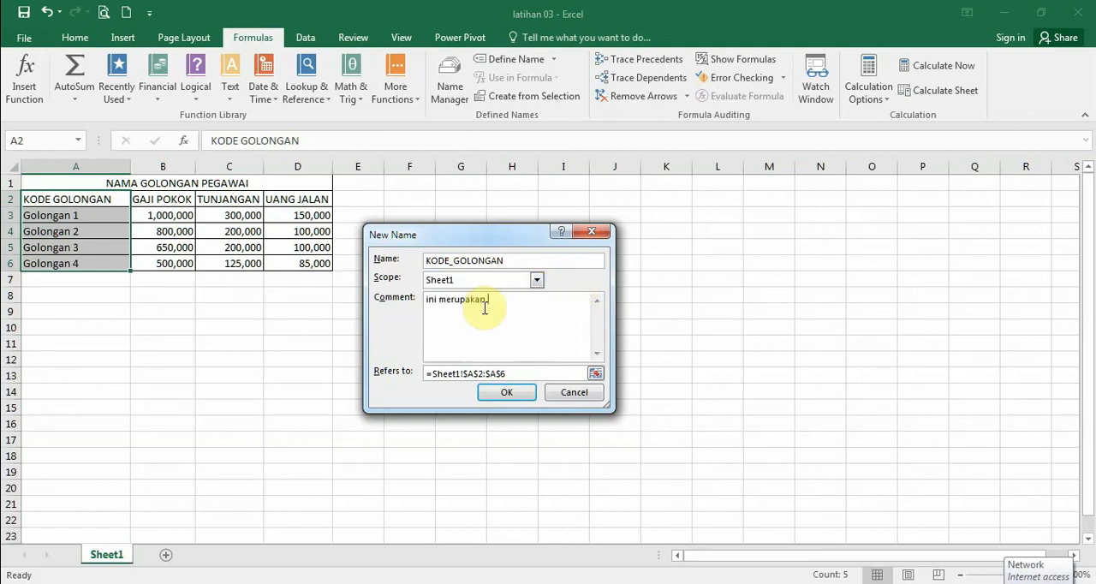
text( golongan untuk pegawai)
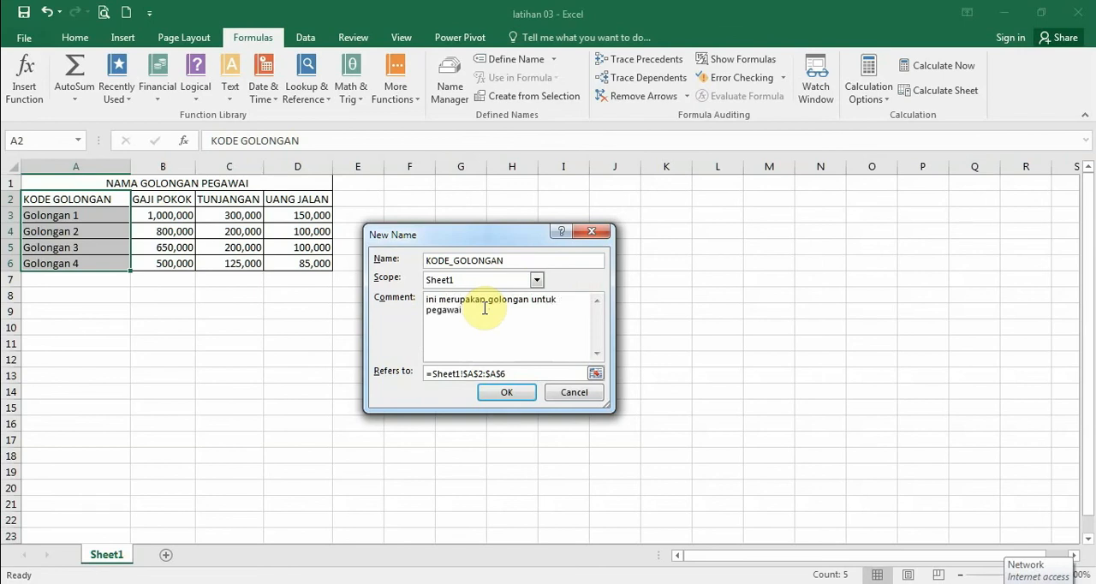
click(488, 299)
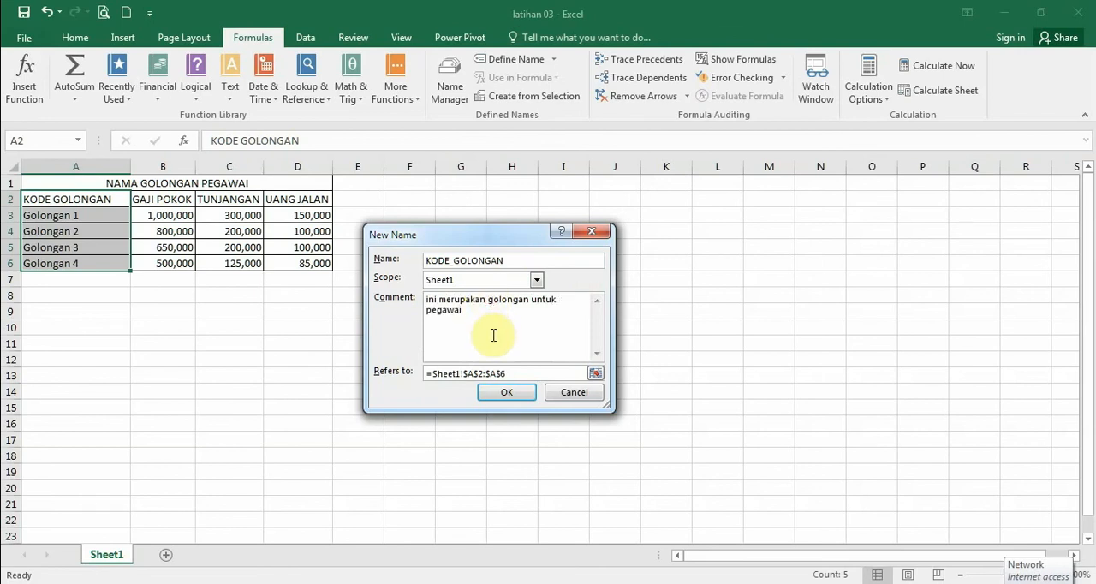
text(kode)
click(500, 392)
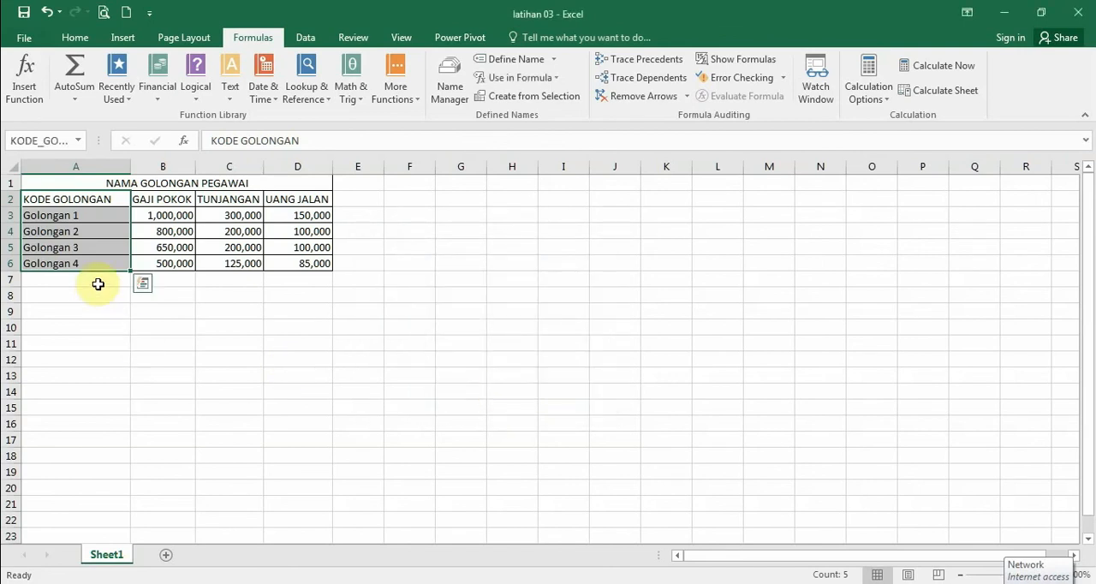
Step: Check individual cells in column A, select the whole KODE_GOLONGAN range by its name, and deselect it
click(77, 215)
click(75, 232)
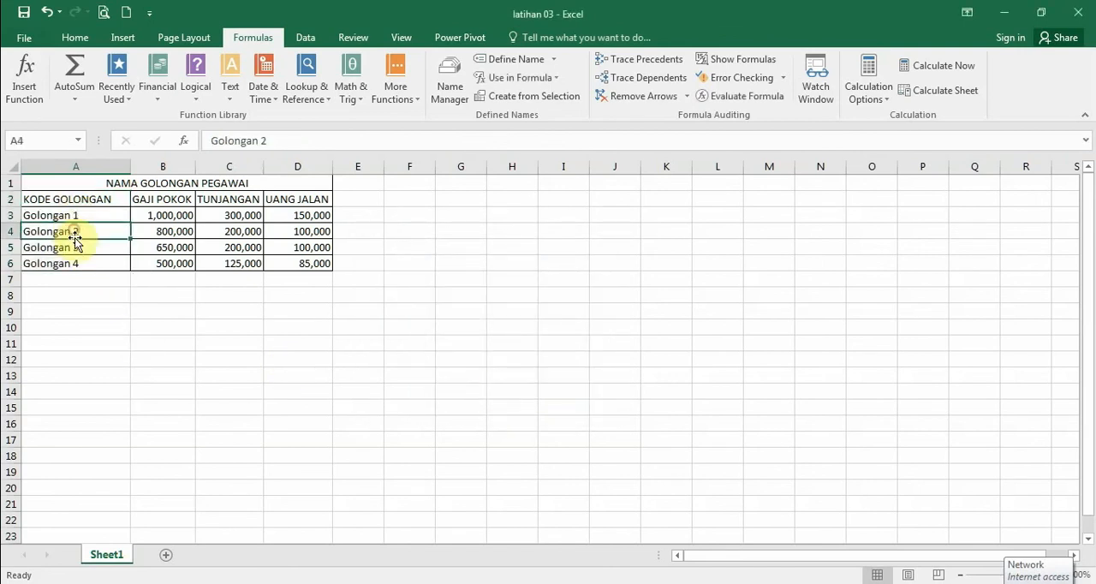
click(78, 248)
click(85, 198)
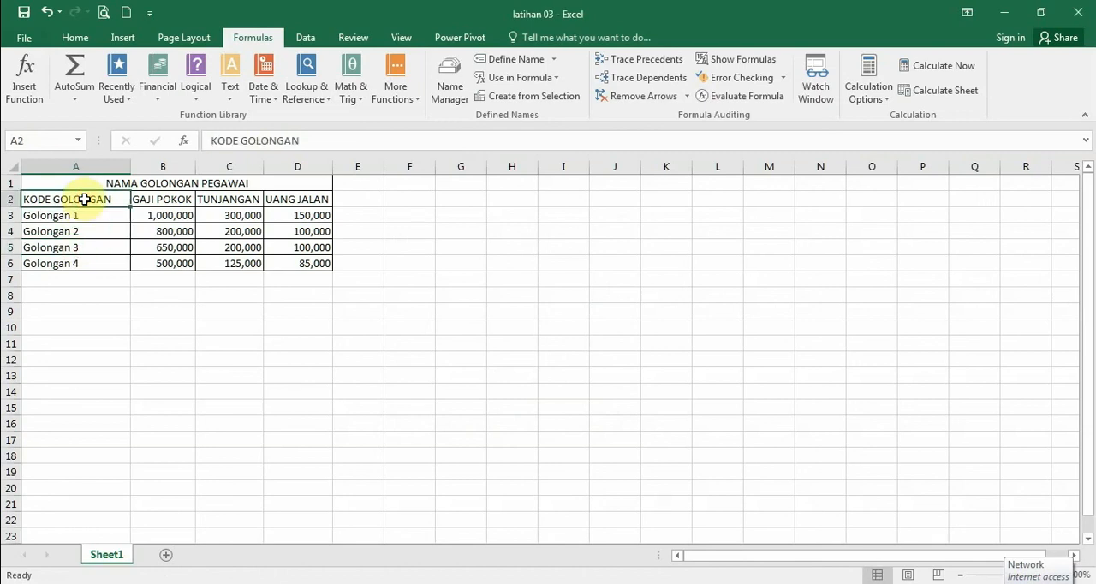
click(56, 144)
click(78, 140)
click(56, 157)
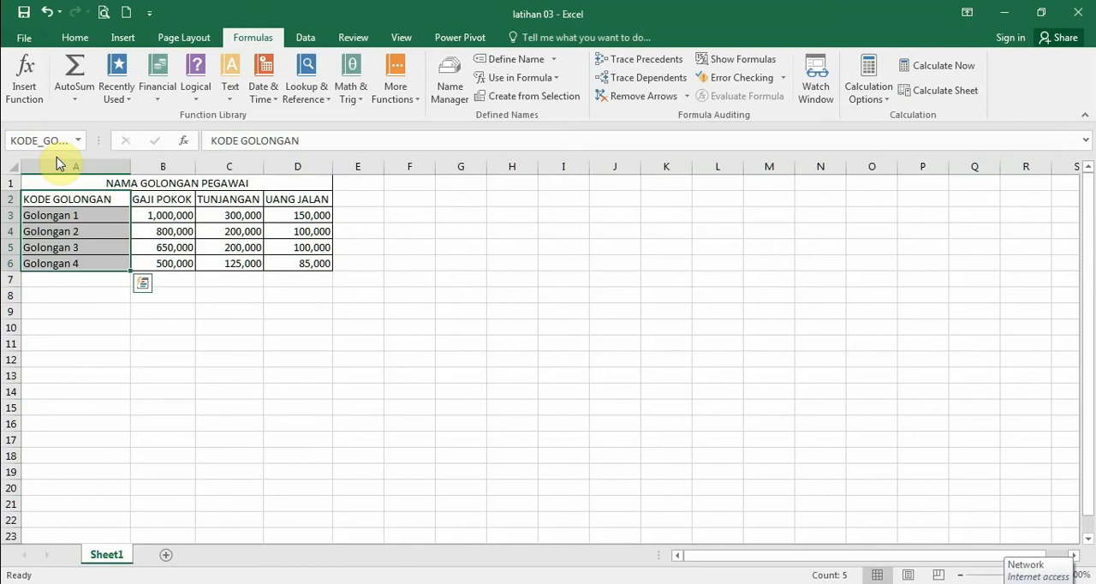
click(461, 247)
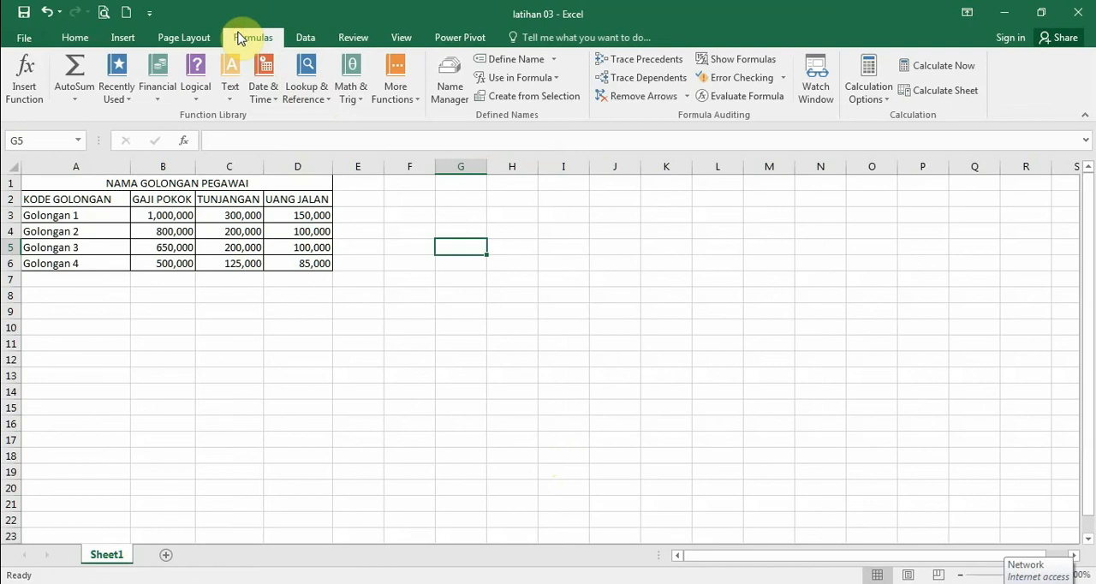
Step: Open the Name Manager, place it clear of the table, and examine the KODE_GOLONGAN comment and the TUNJANGAN entry
click(442, 100)
drag(443, 163, 558, 166)
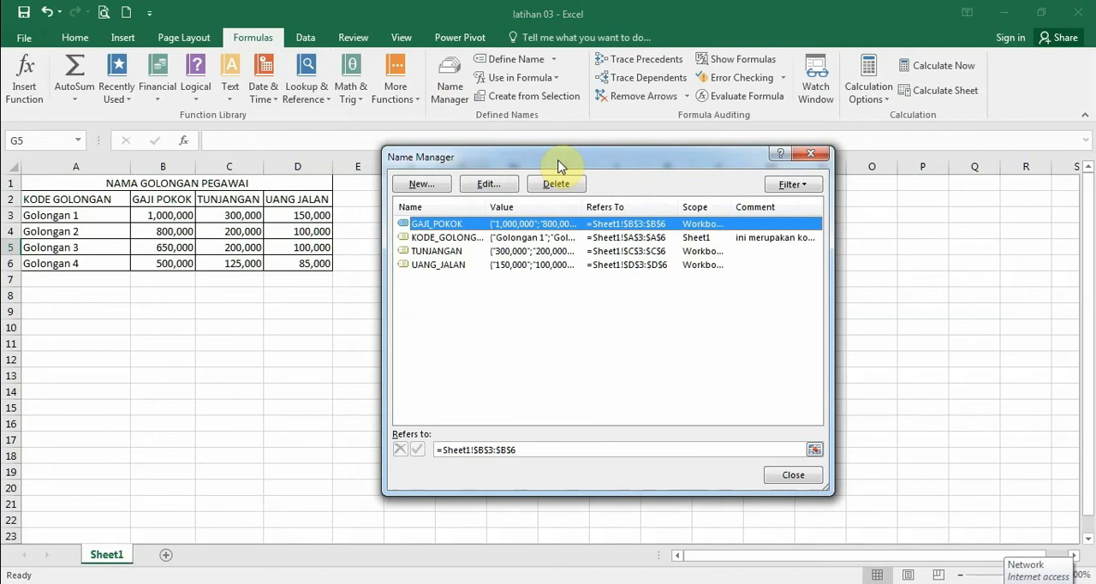
click(769, 238)
click(520, 255)
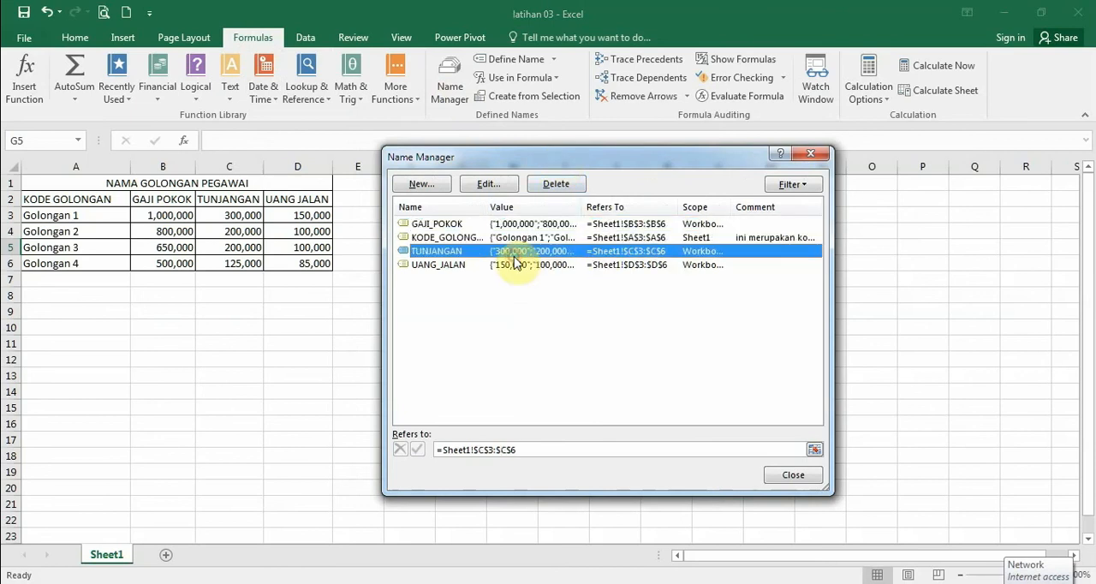
Step: Inspect the definitions of the names GAJI_POKOK and UANG_JALAN without editing them
double_click(754, 227)
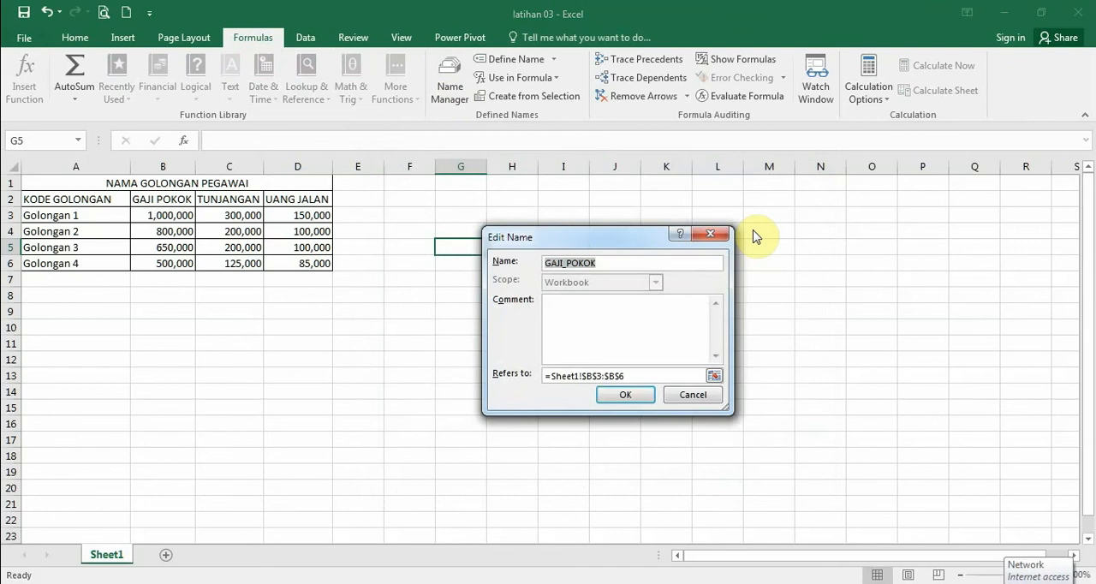
click(643, 401)
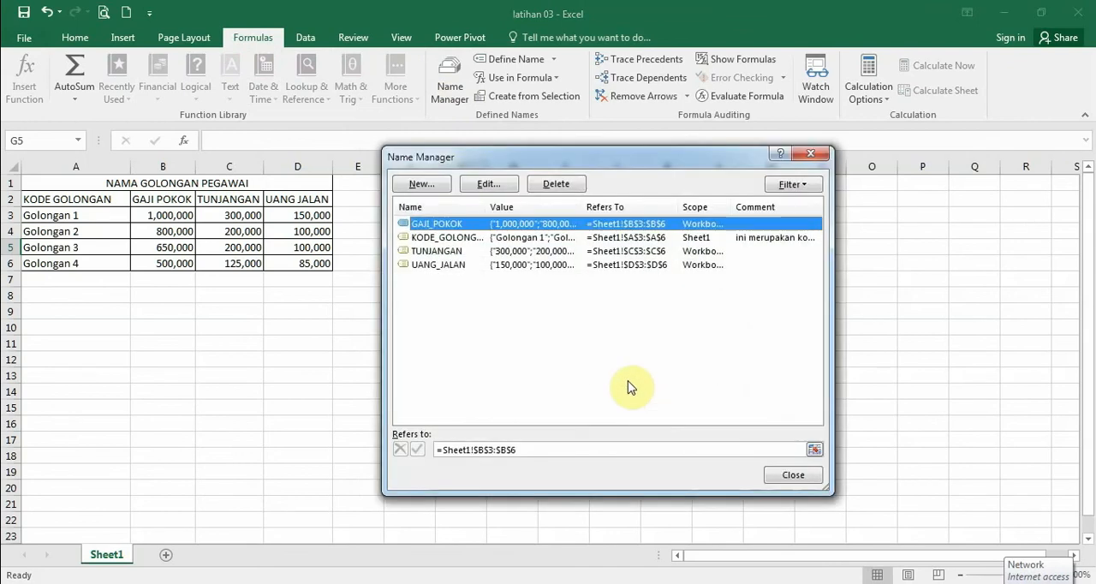
double_click(641, 268)
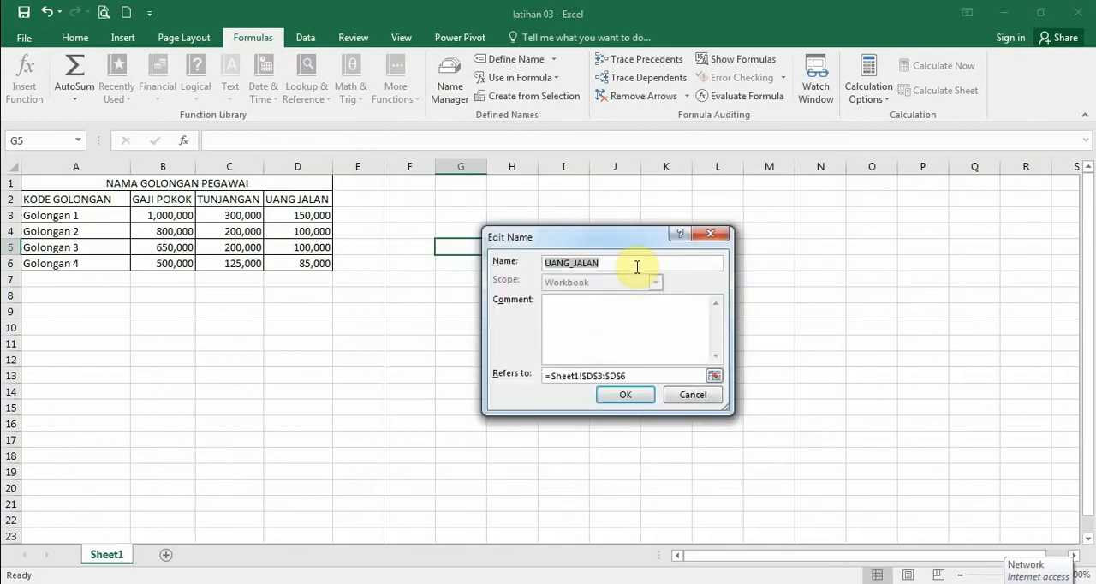
click(625, 396)
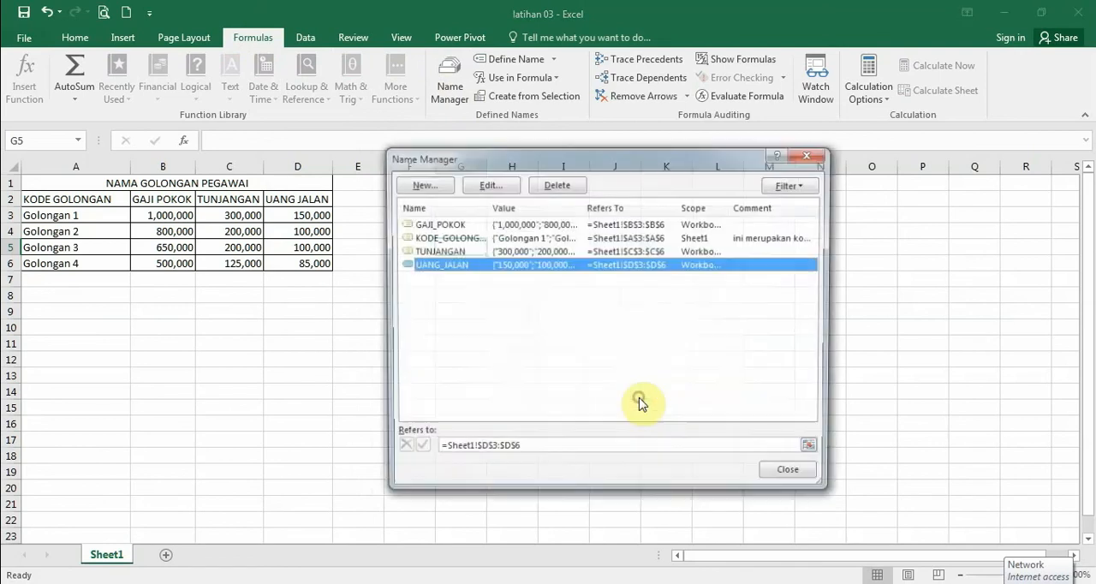
Step: Add the comment "ini merupakan kolom gaji pokok" to the name GAJI_POKOK
double_click(612, 223)
click(579, 306)
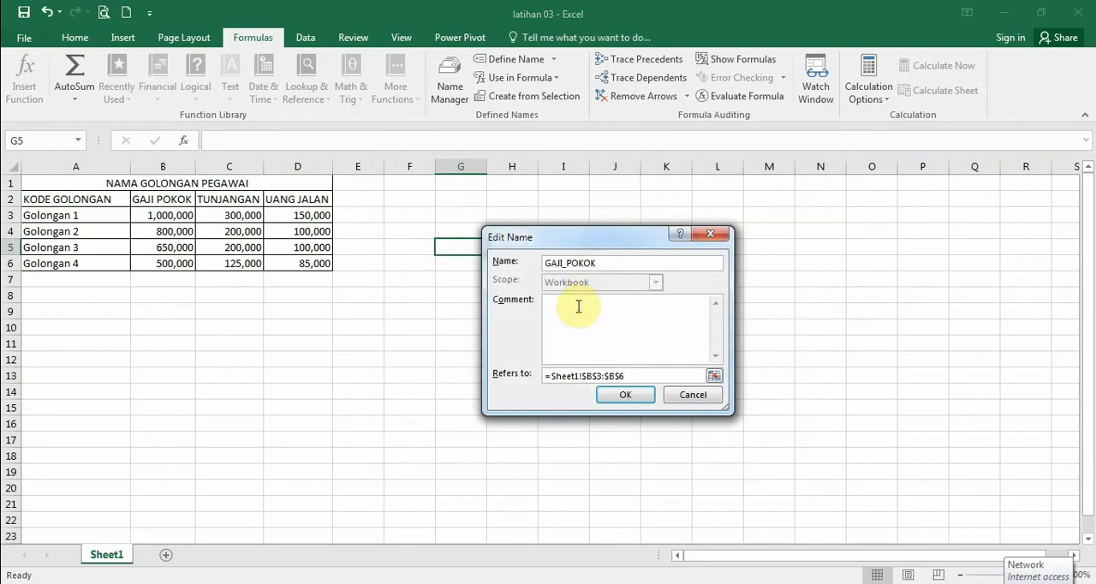
text(ini merupakan k)
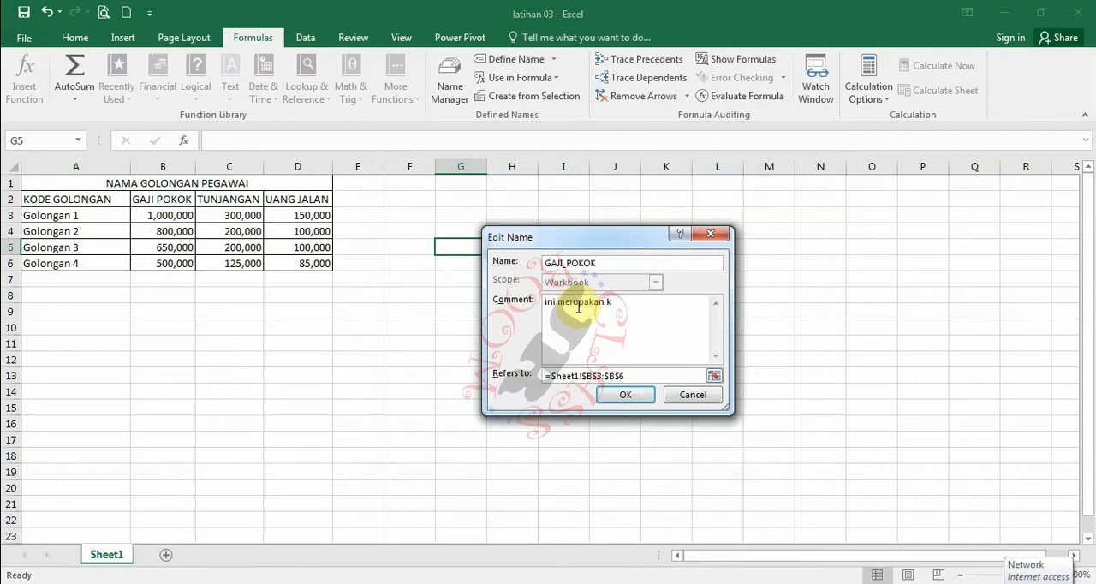
text(olom)
text(gaji pokok)
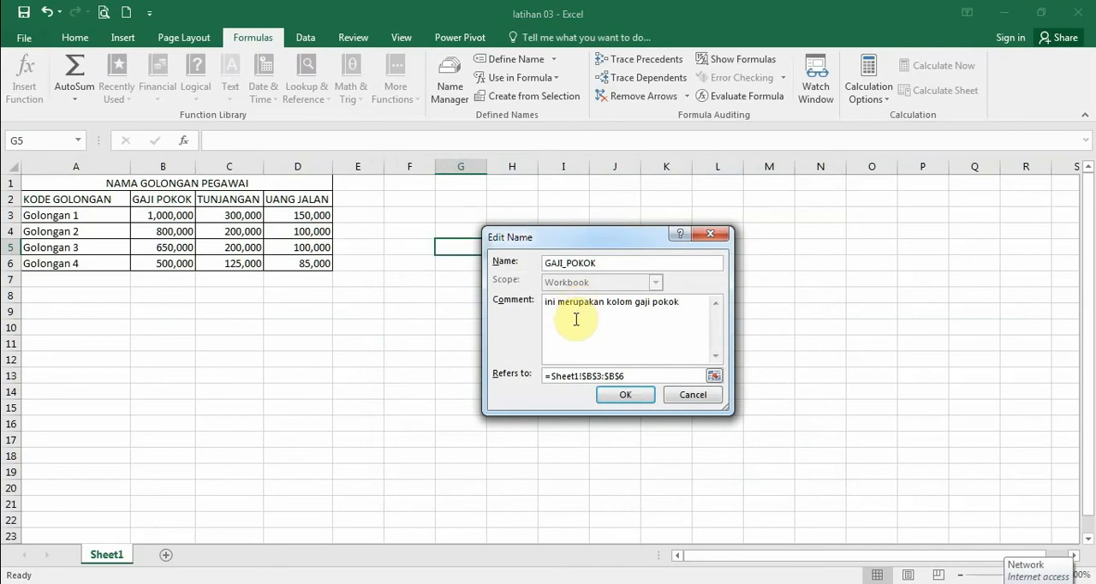
click(628, 395)
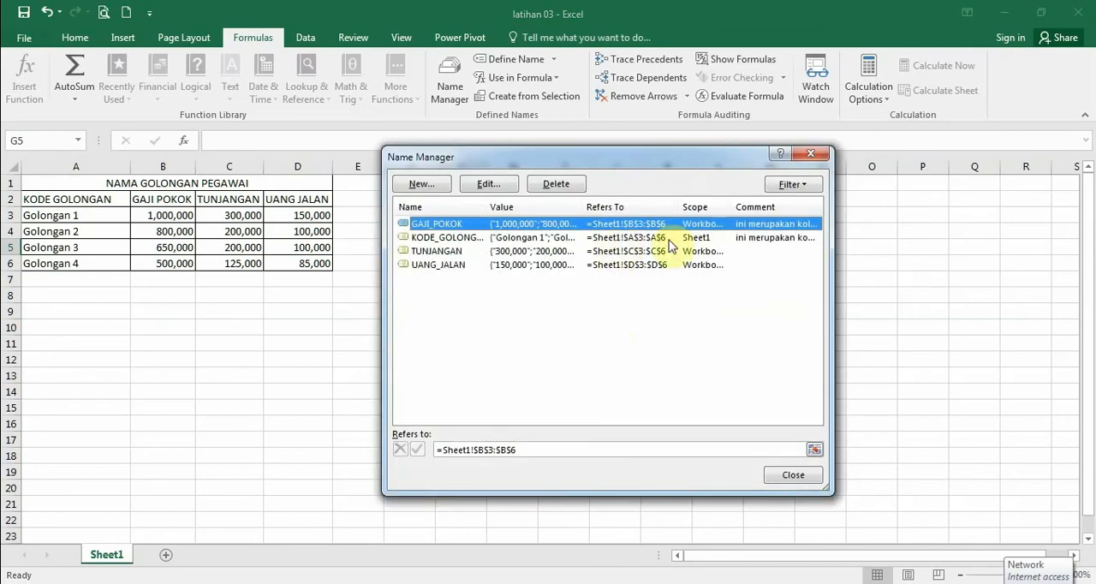
Step: Change the comment of the name KODE_GOLONGAN to "ini merupakan kolom kode golongan untuk pegawai"
double_click(591, 238)
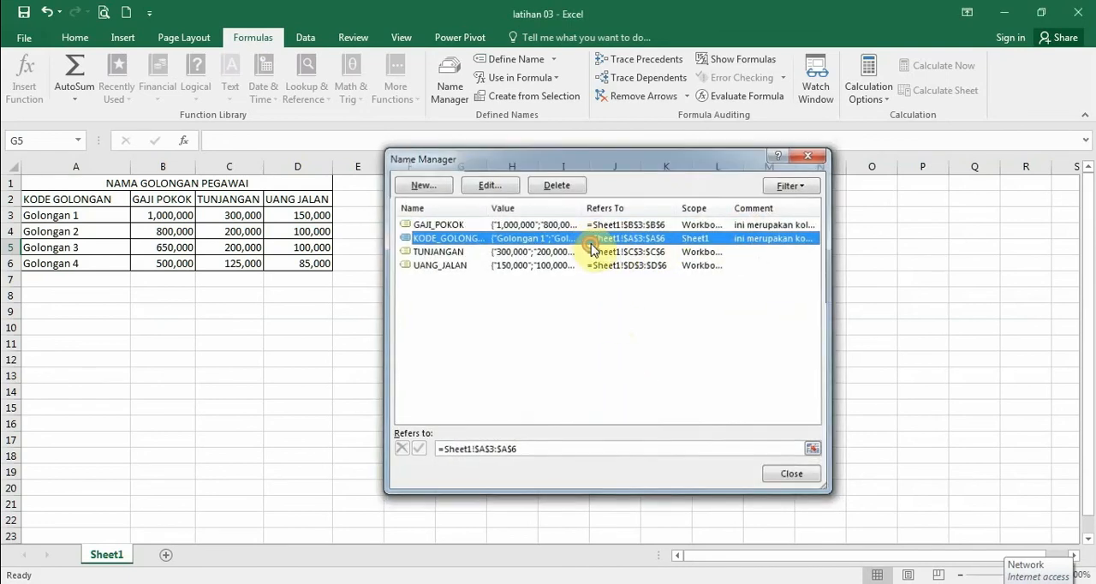
click(611, 315)
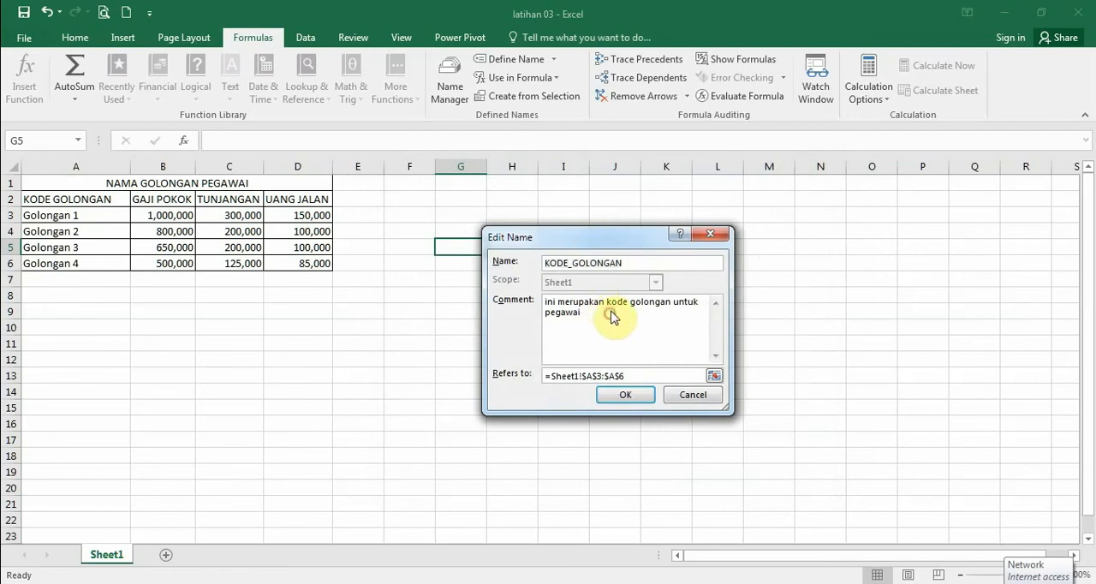
text(kolom ko)
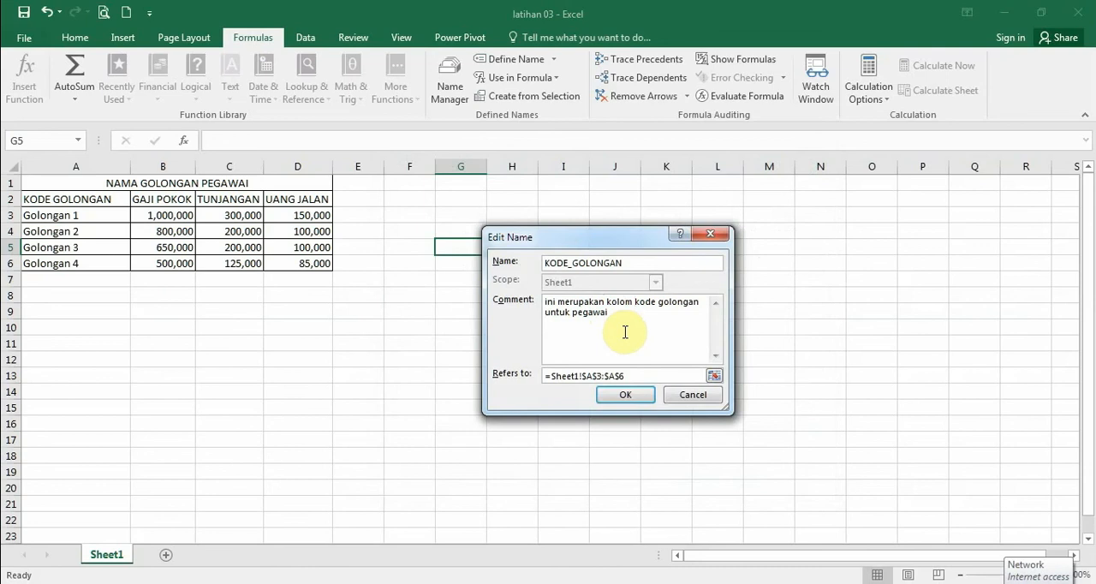
click(625, 395)
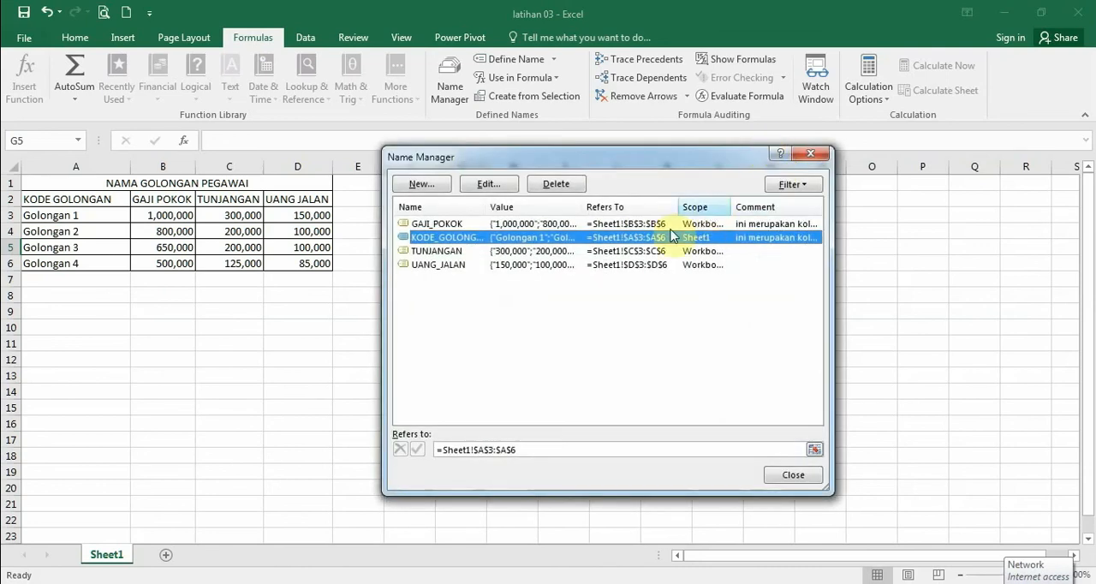
Step: Add the comment "ini merupakan lolom untuk uang tunjangan" to the name TUNJANGAN
double_click(565, 251)
click(558, 306)
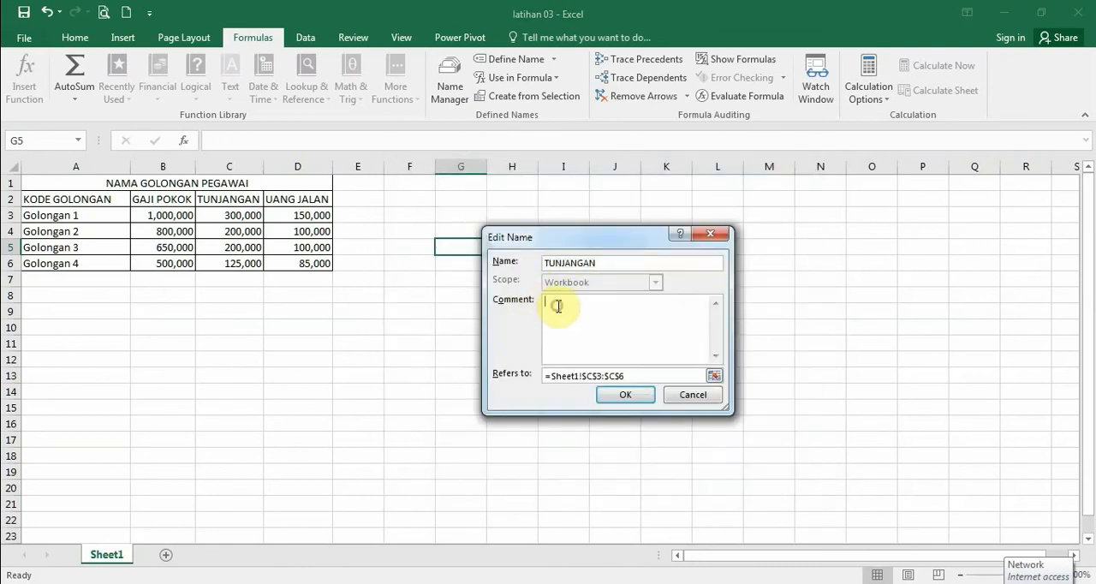
text(ini merupakan kolom untuk)
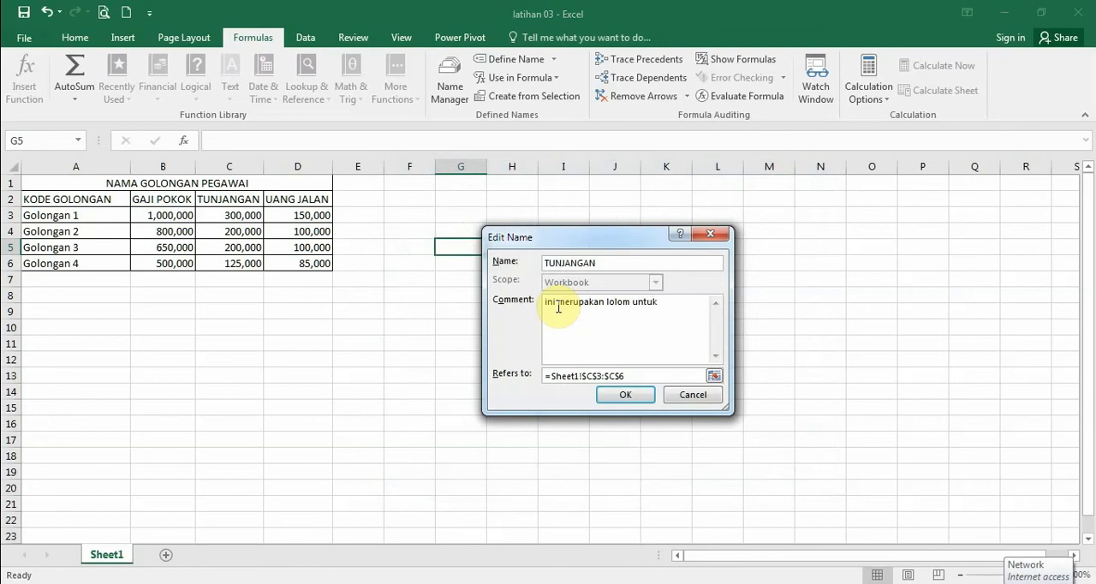
text( uang tunjangan)
click(625, 395)
Step: Add the comment "ini merupakan kolom untuk uang jalan" to the name UANG_JALAN
click(536, 267)
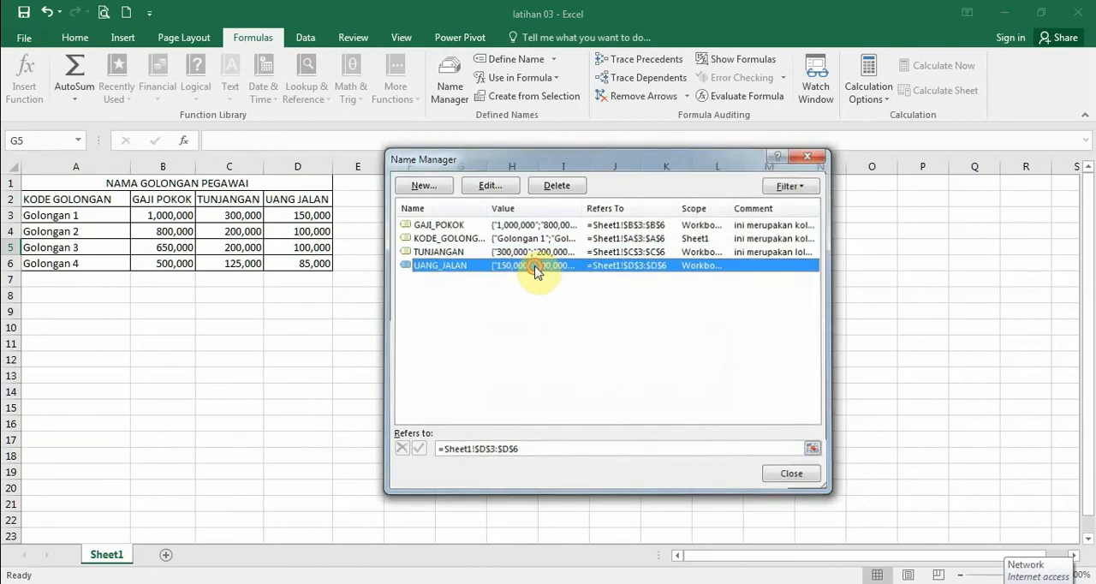
double_click(536, 268)
click(568, 313)
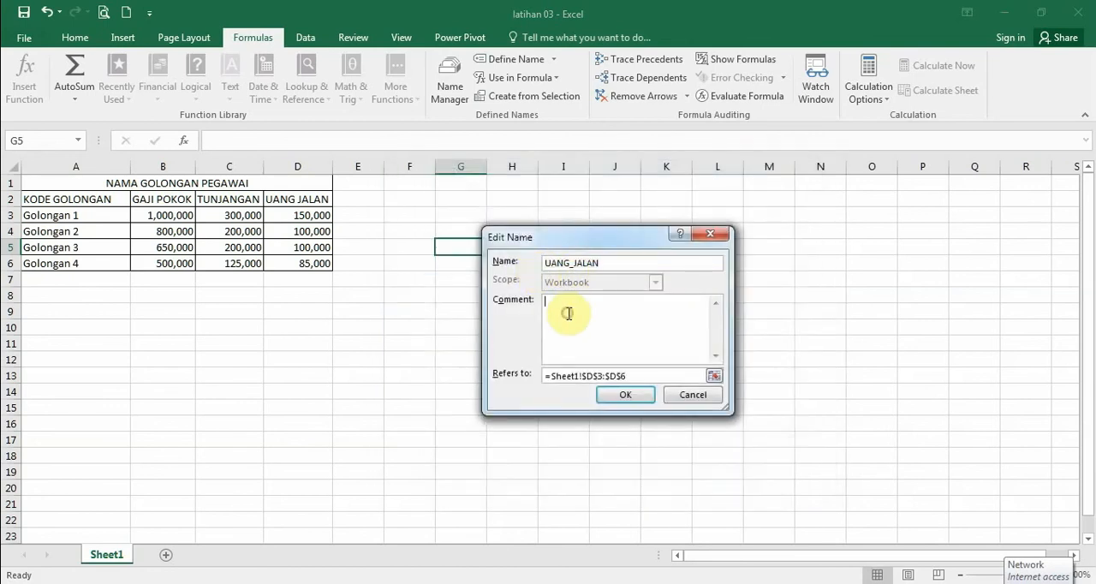
text(ini merupakan kolom untuk uang)
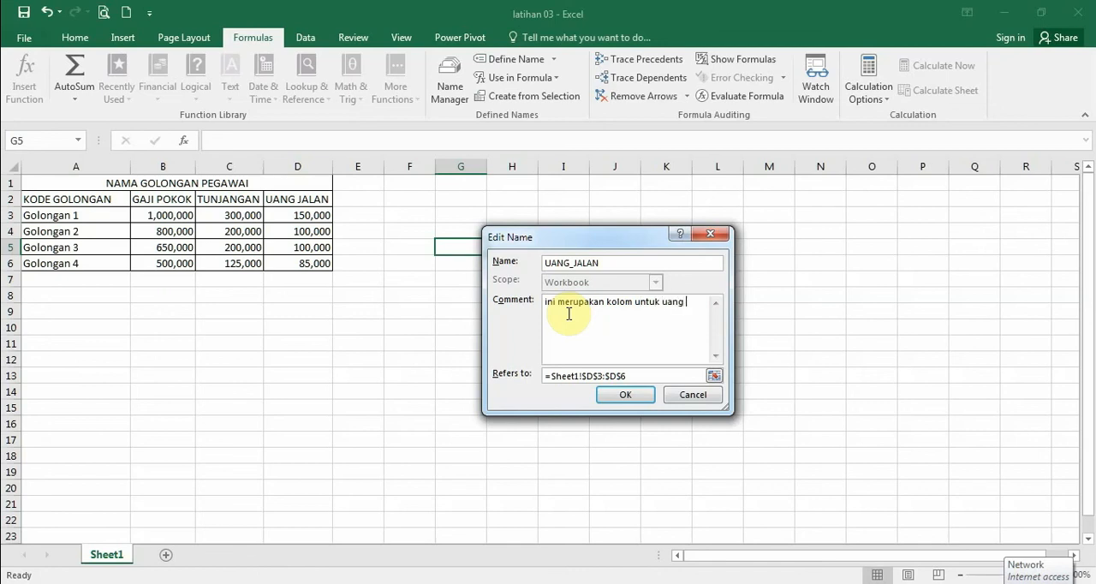
text(alan)
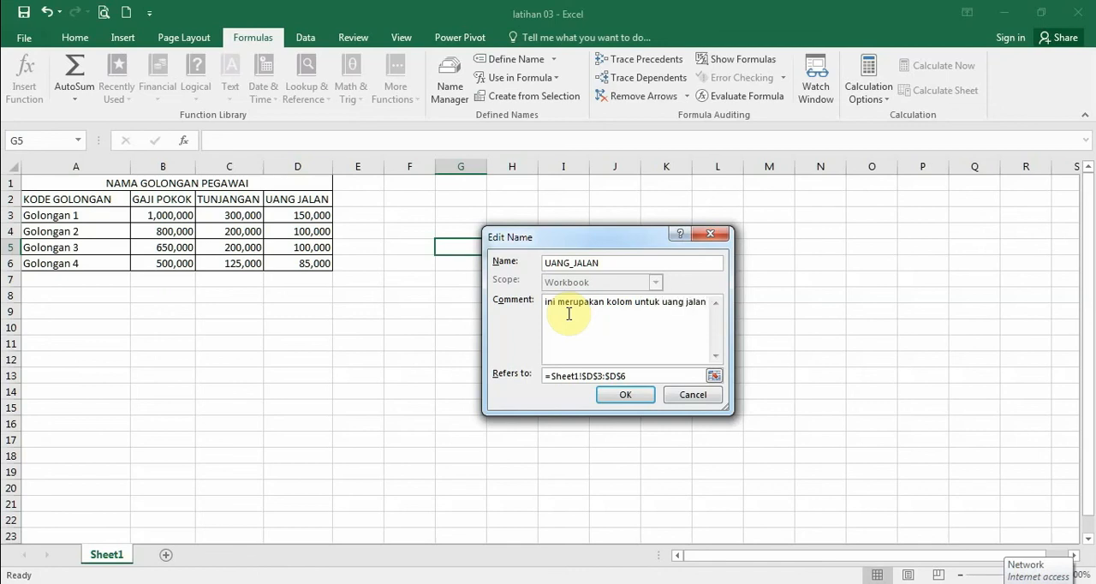
click(605, 397)
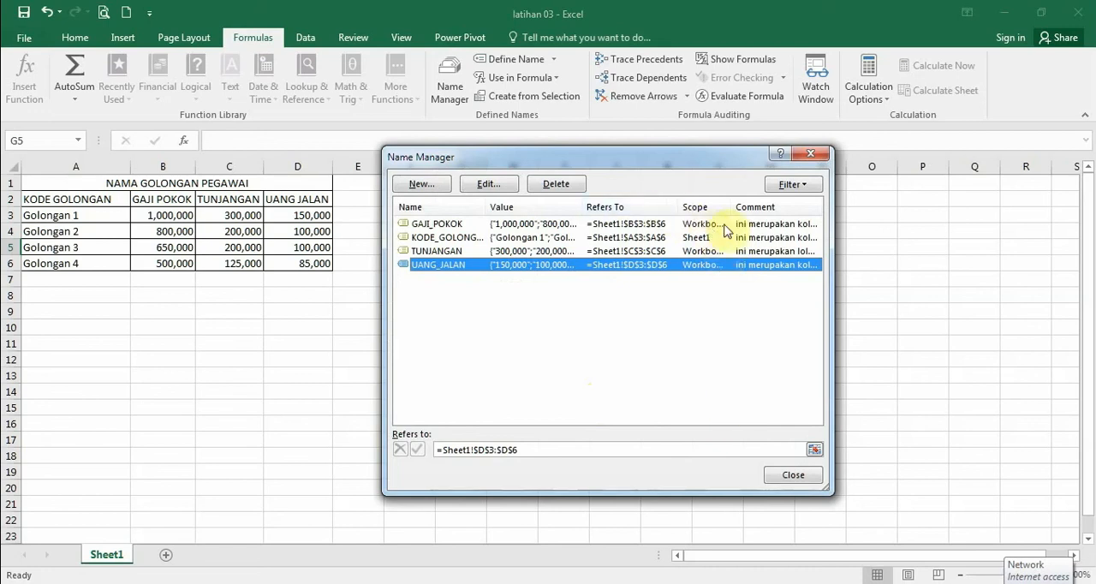
Step: Review the comments of GAJI_POKOK, TUNJANGAN and UANG_JALAN in the names list, and close the Name Manager
click(737, 224)
click(738, 251)
click(751, 266)
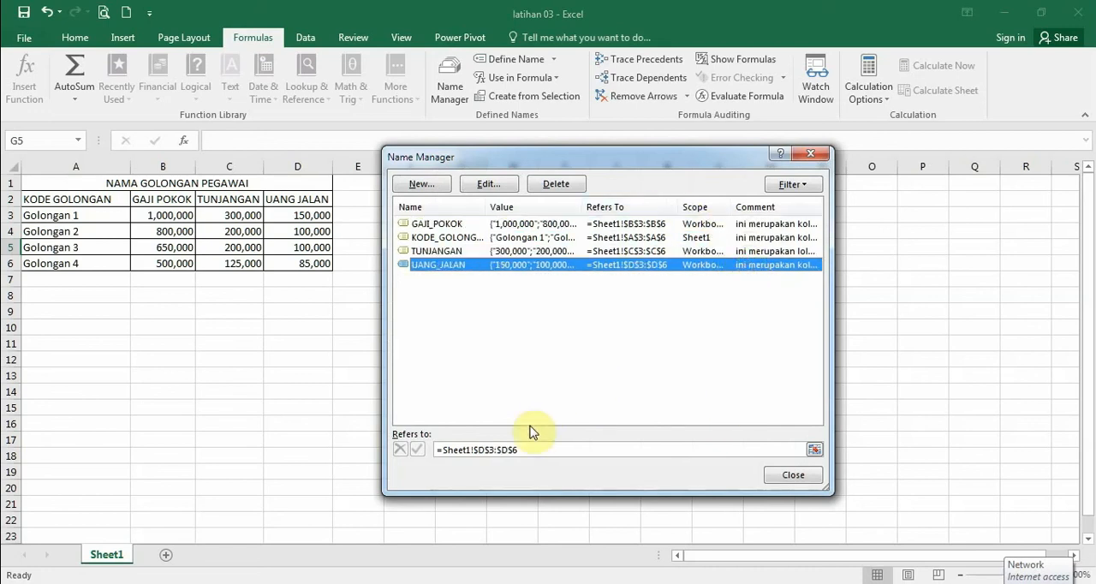
click(786, 475)
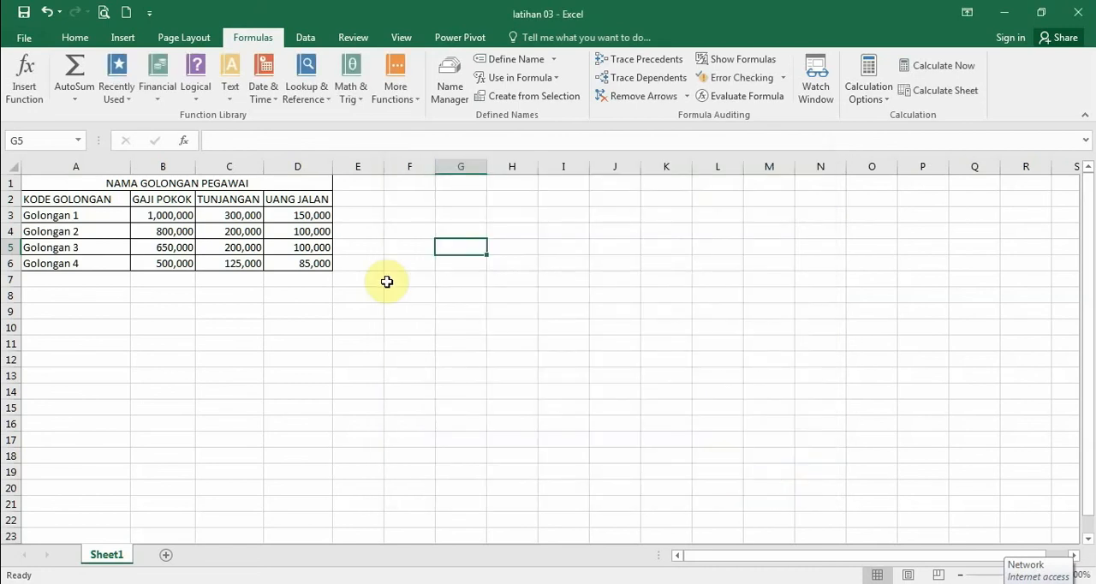